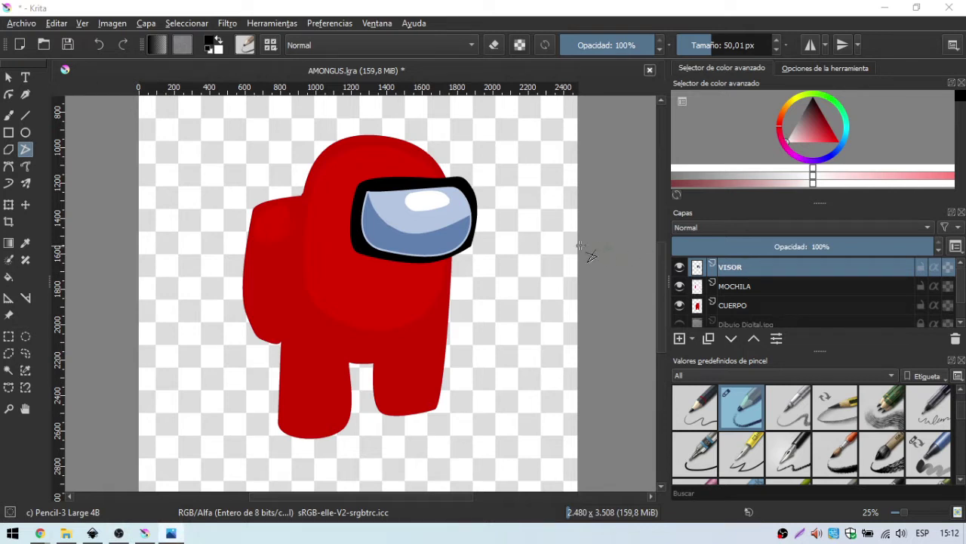
- Select the VISOR layer, then add a new layer above it and name it BORDE
click(742, 305)
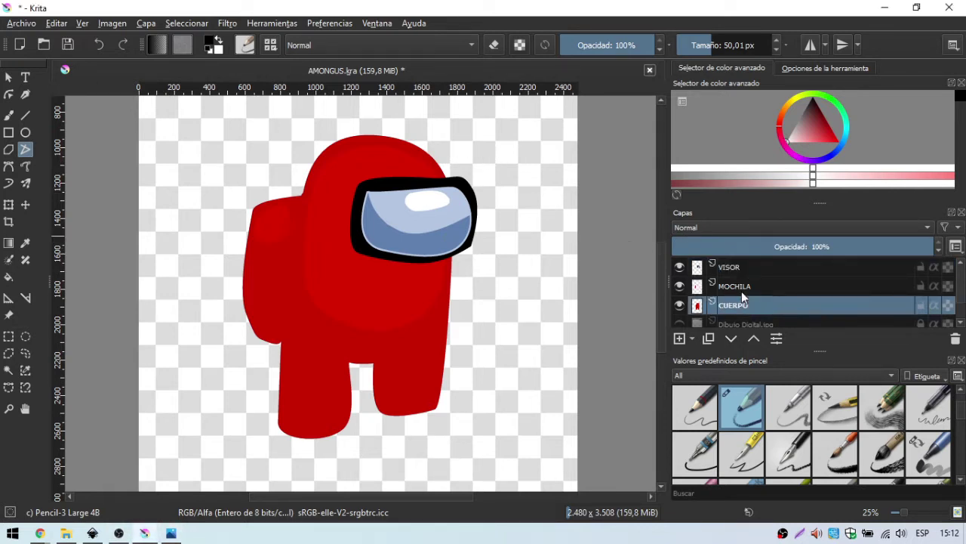
click(741, 291)
click(741, 273)
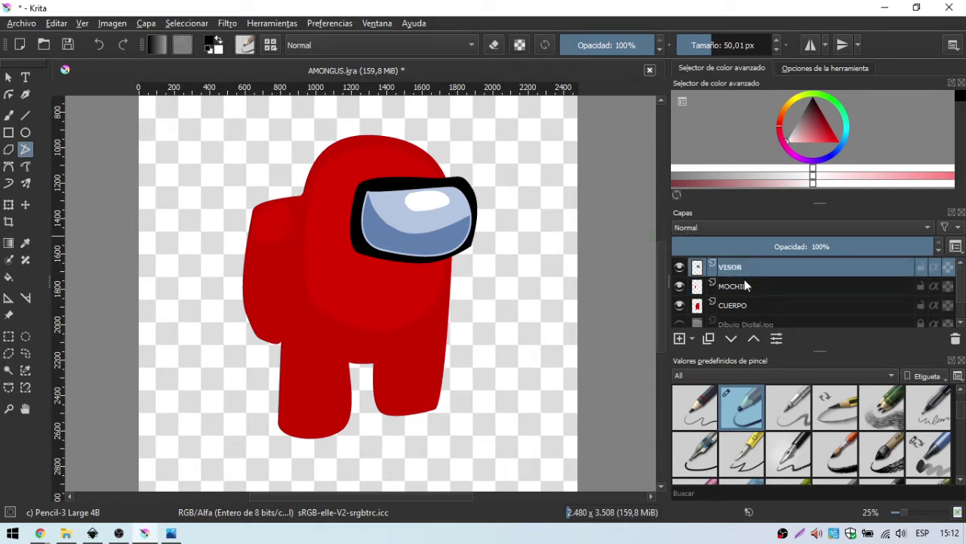
click(679, 338)
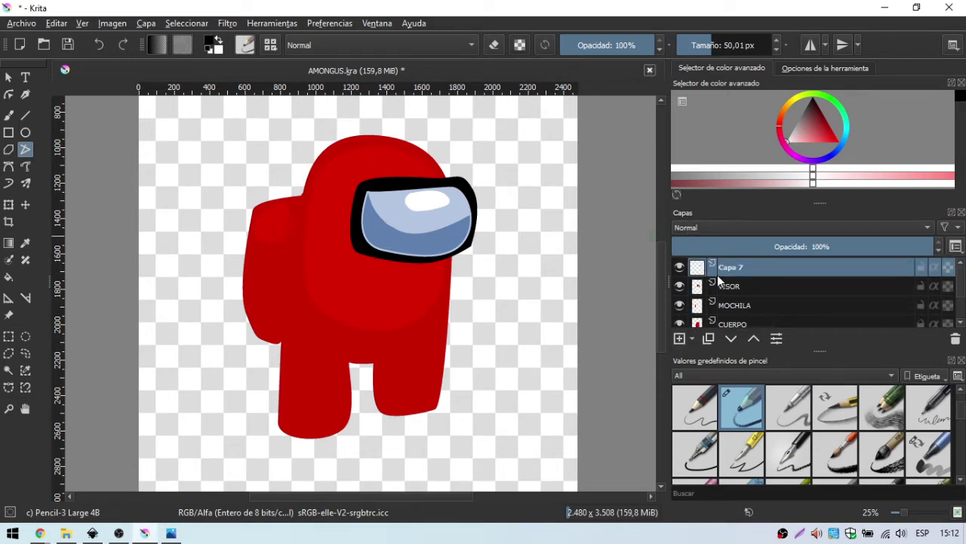
double_click(729, 268)
text(c)
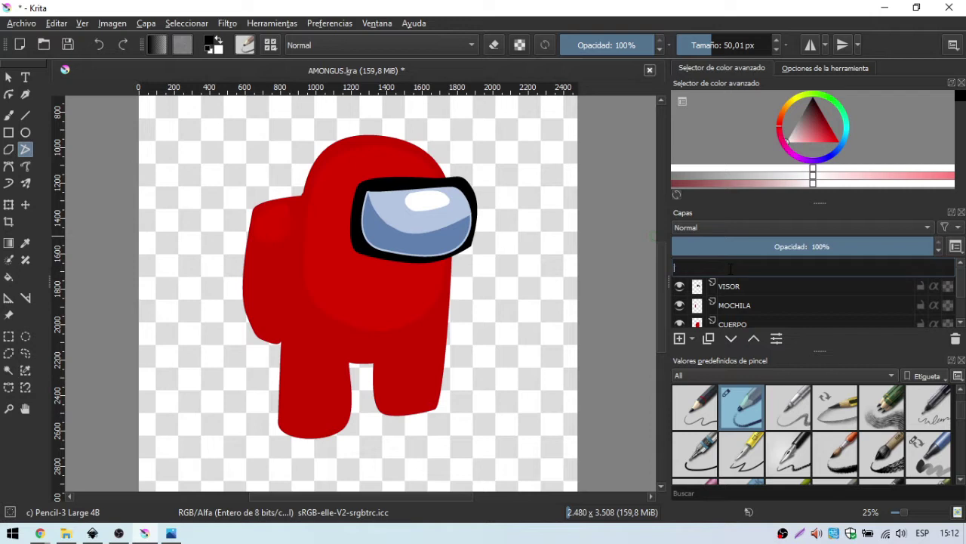
text(BORDE)
key(Return)
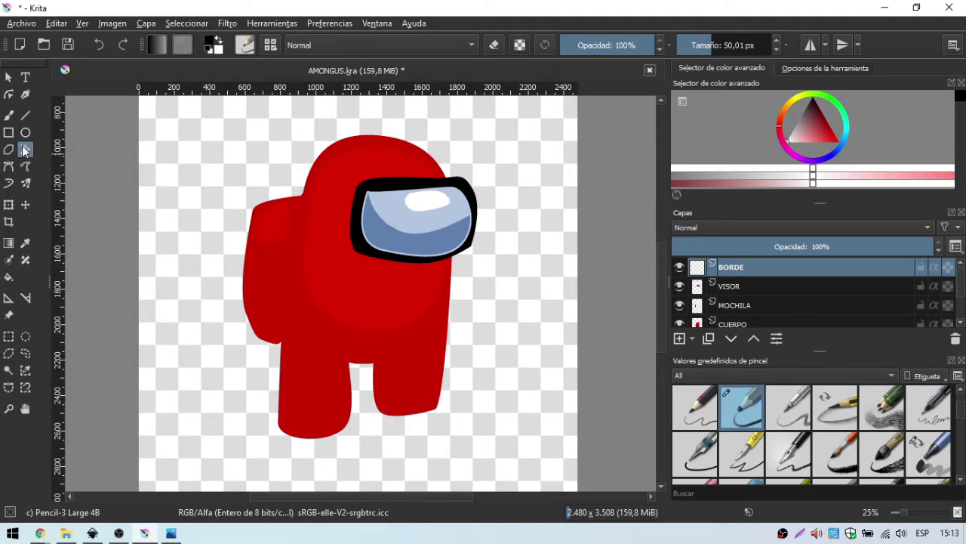
- Try a short straight line, then switch to Bézier curves and cancel a trial path
click(25, 114)
drag(183, 161, 195, 155)
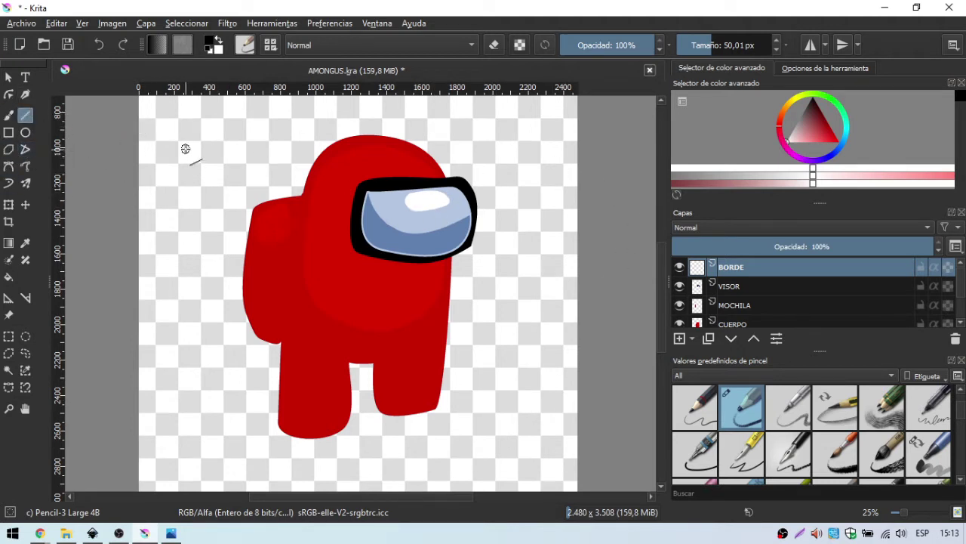
click(8, 166)
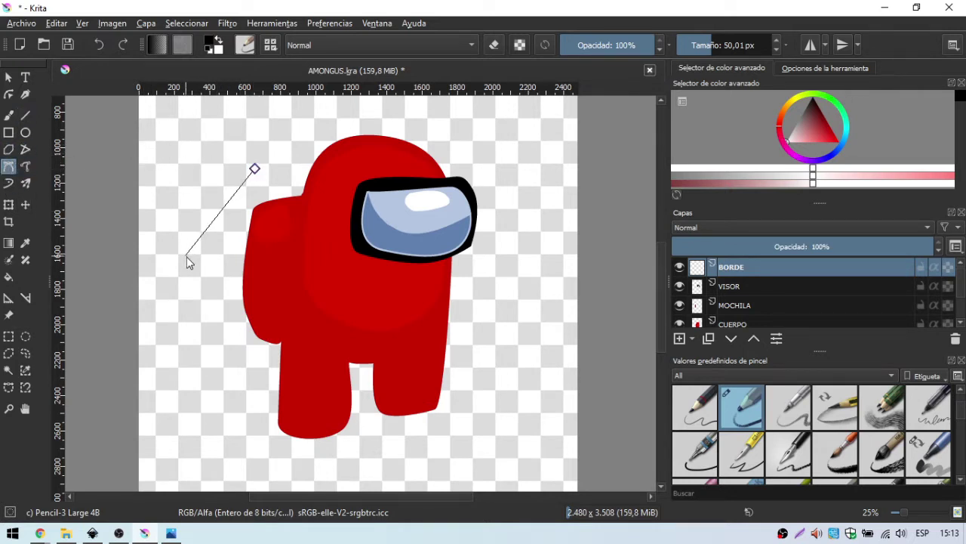
click(186, 257)
click(337, 236)
key(Escape)
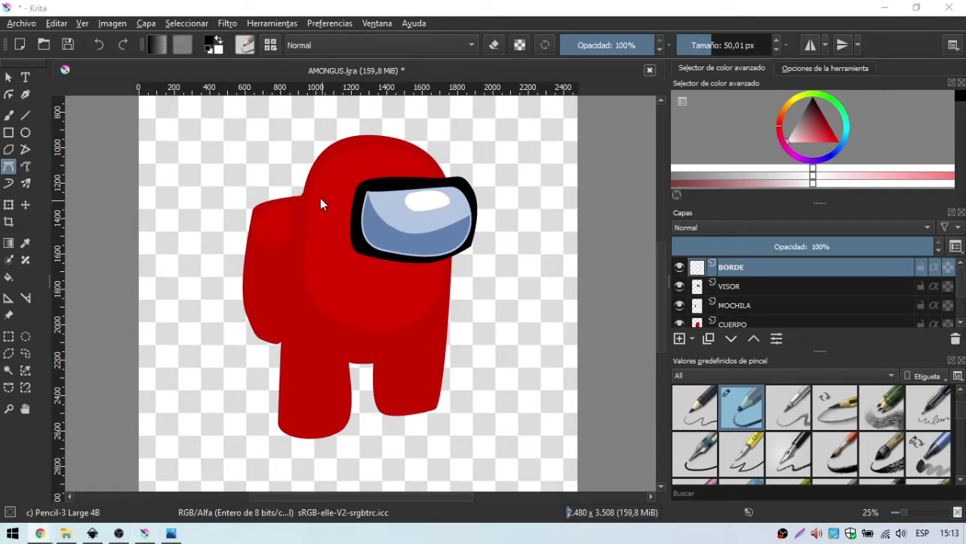
click(538, 44)
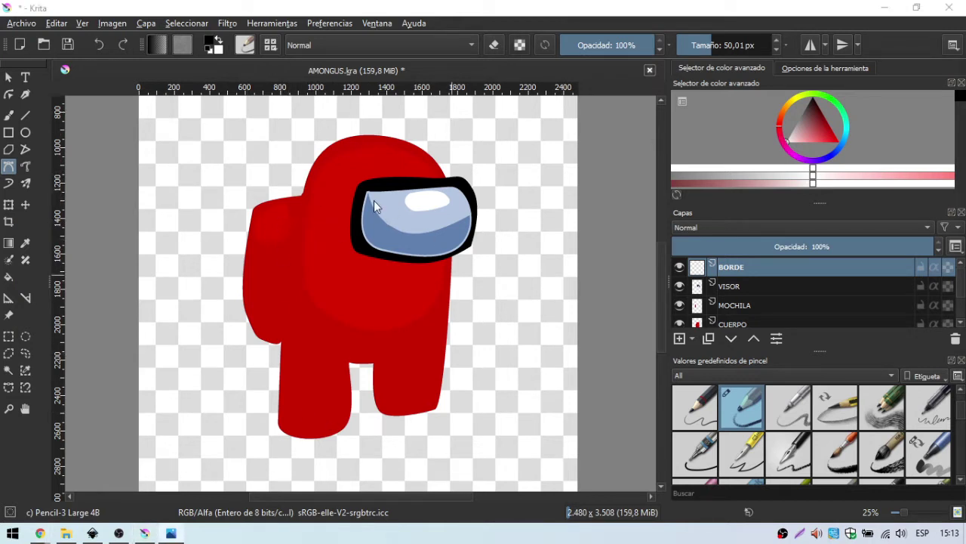
- Set the brush size to about 10 px and pick the Pencil-6 Quick Shade preset
click(693, 45)
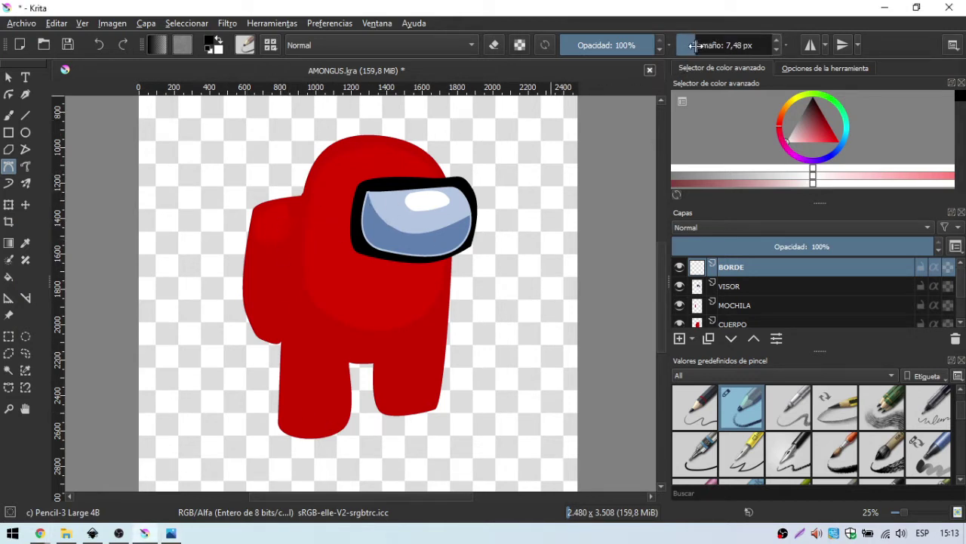
drag(693, 45, 696, 45)
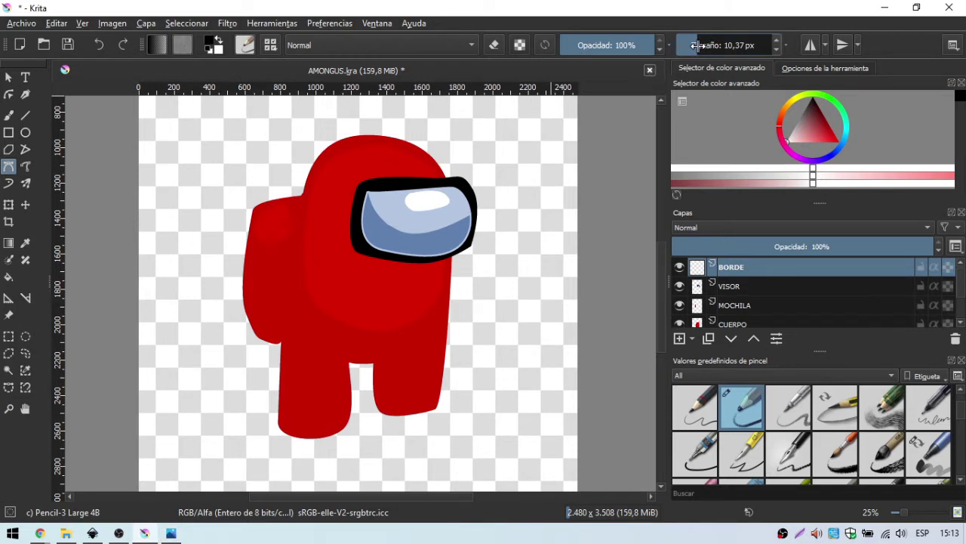
click(797, 405)
click(836, 409)
click(873, 413)
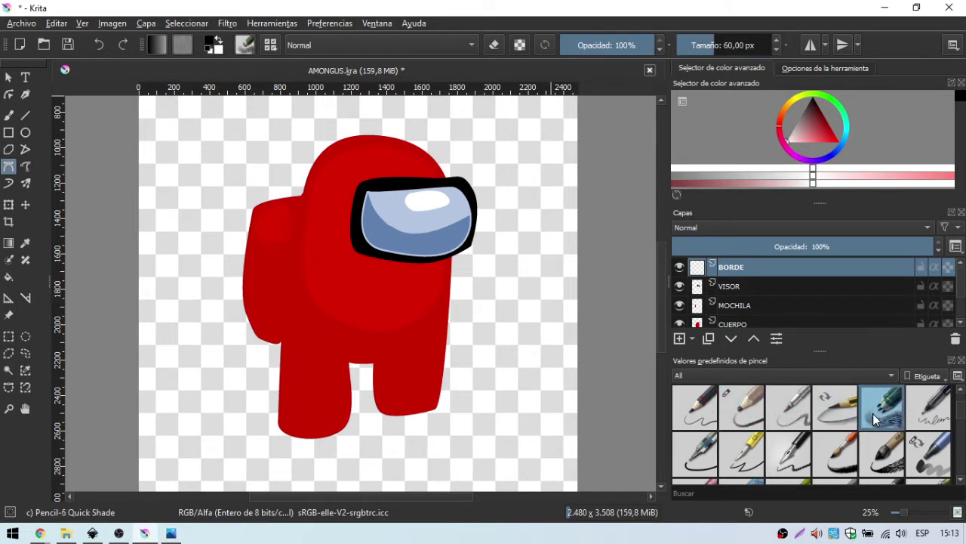
- Draw a closed trial Bézier outline around the crewmate with Pencil-6
click(259, 150)
drag(200, 257, 199, 331)
click(344, 332)
click(380, 245)
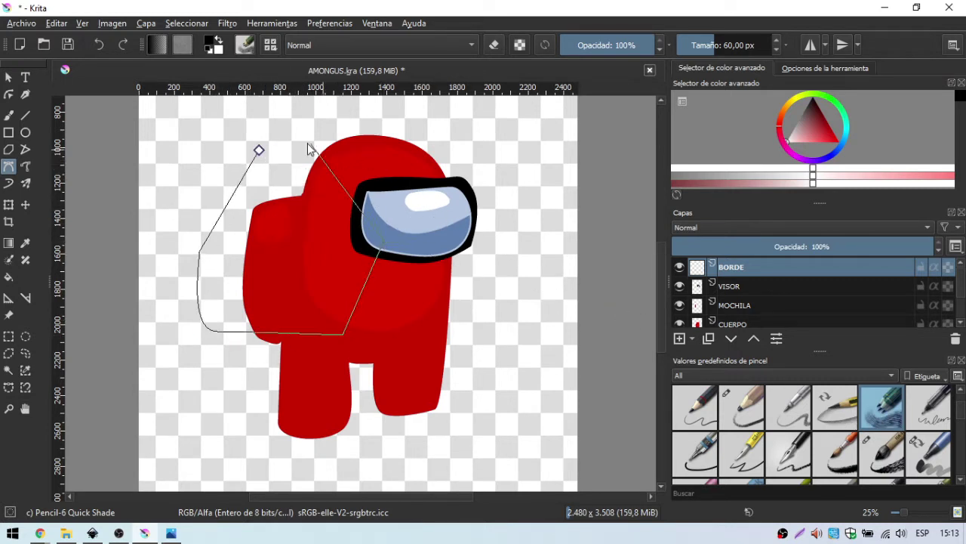
click(258, 150)
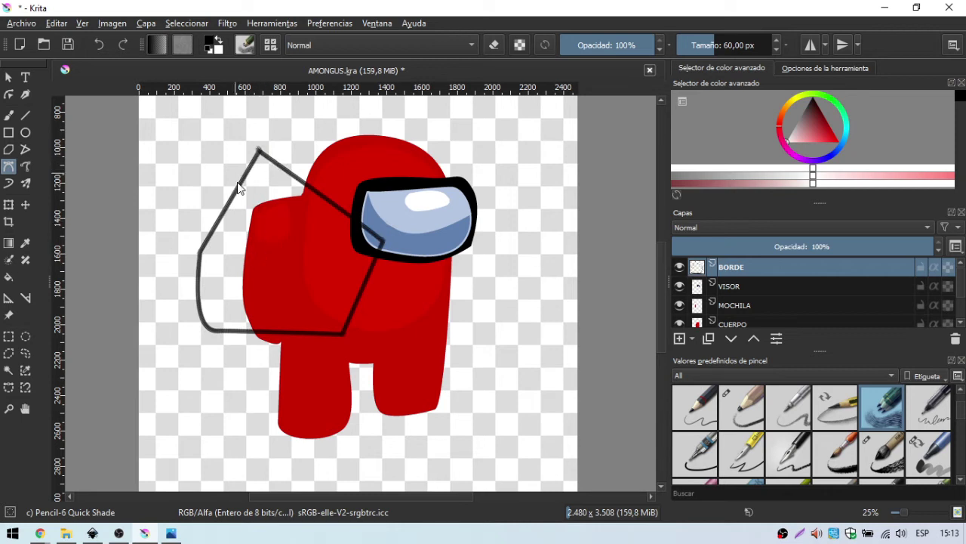
- Draw a second closed trial outline with the Marker Chisel Smooth brush
click(928, 453)
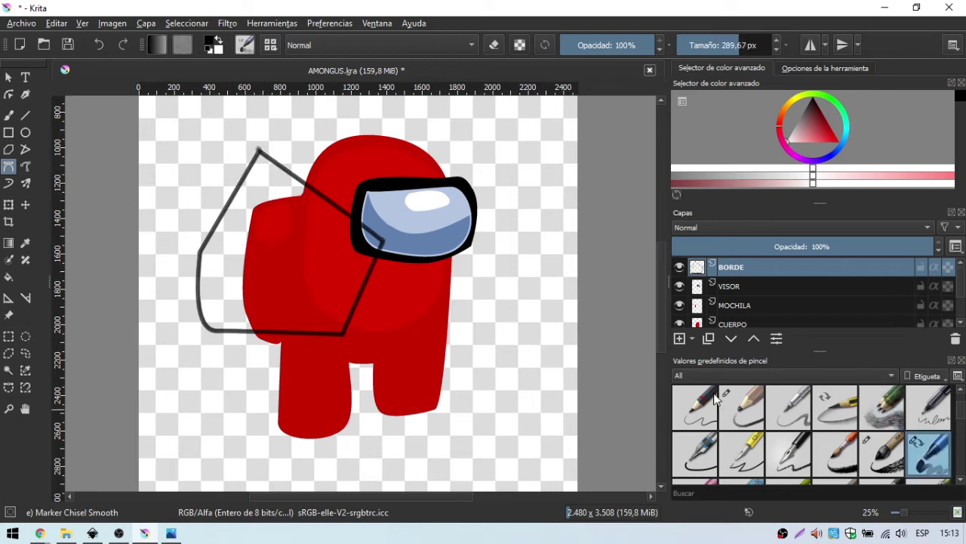
click(453, 190)
click(288, 325)
click(438, 408)
click(542, 326)
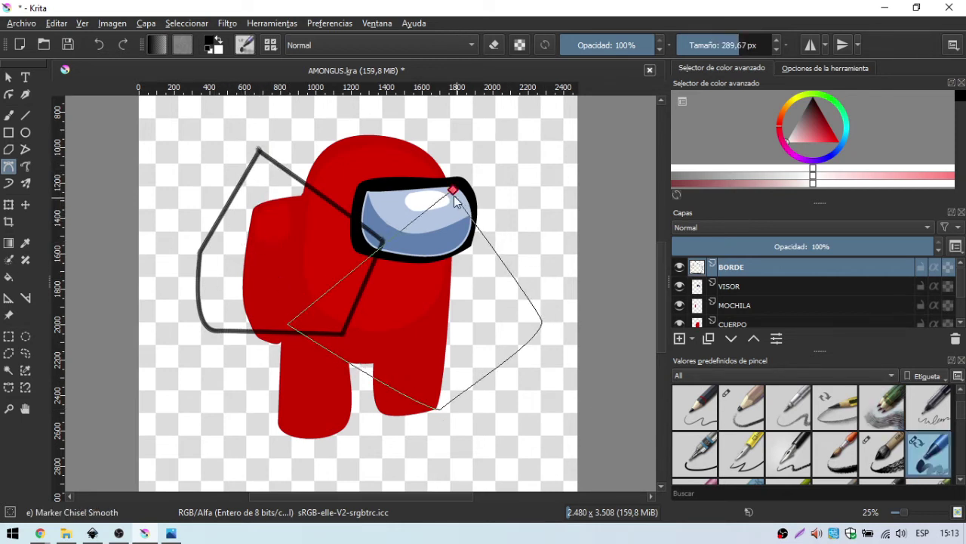
click(453, 190)
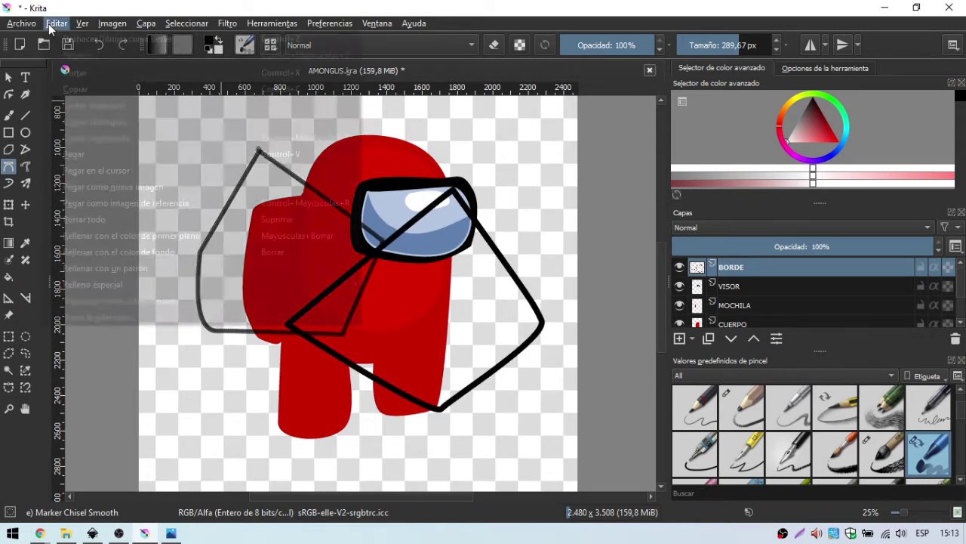
- Undo both trial outlines and reselect the Pencil-3 Large 4B brush
click(57, 23)
click(85, 38)
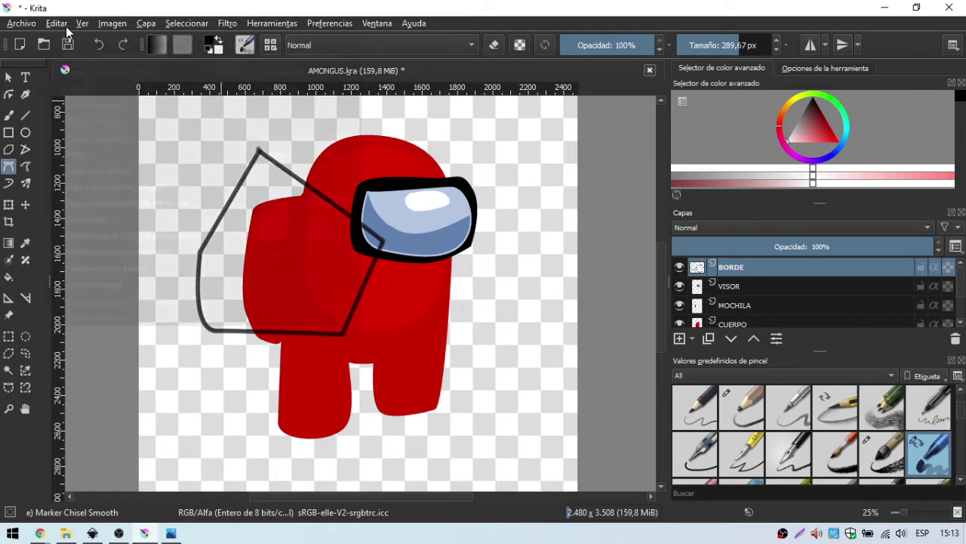
click(57, 23)
click(75, 37)
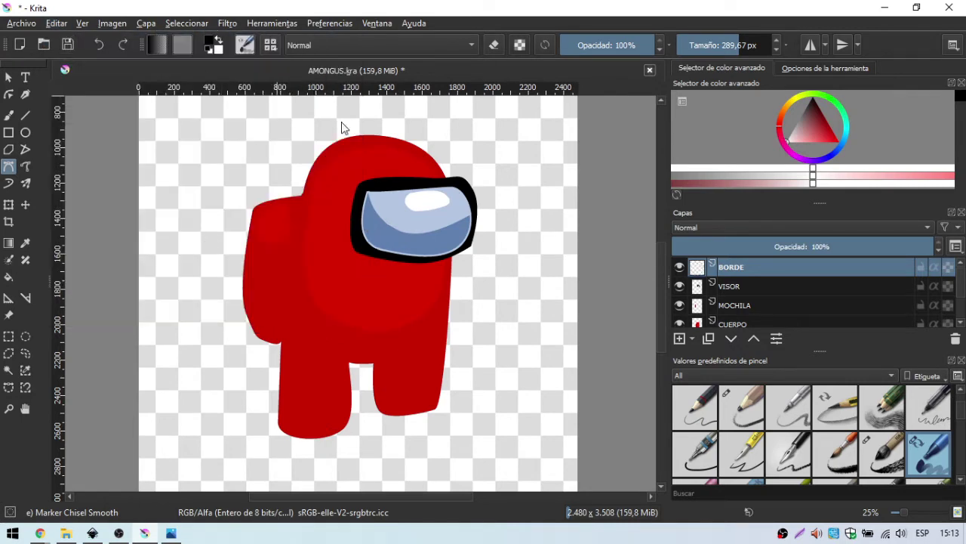
click(732, 397)
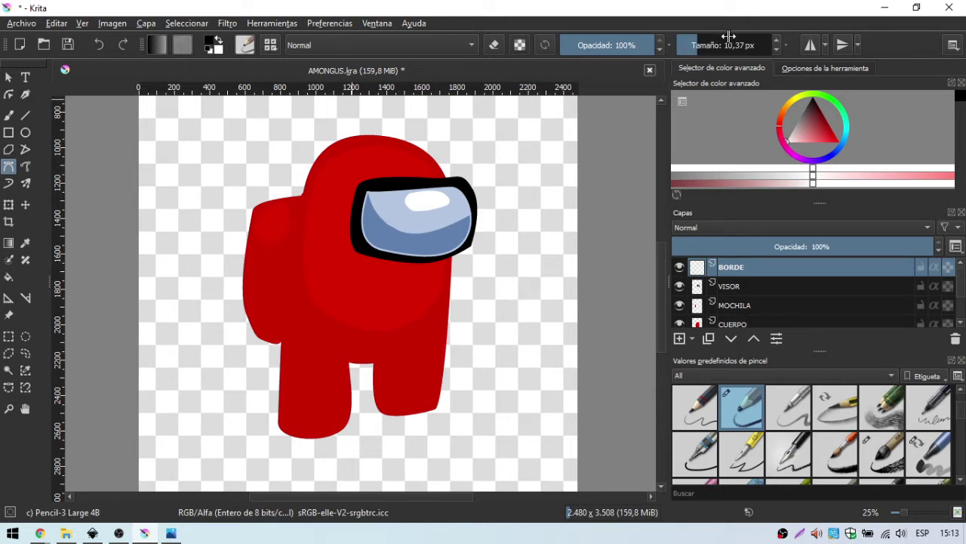
- Draw a closed Bézier outline around the head, then undo it
click(339, 128)
click(249, 253)
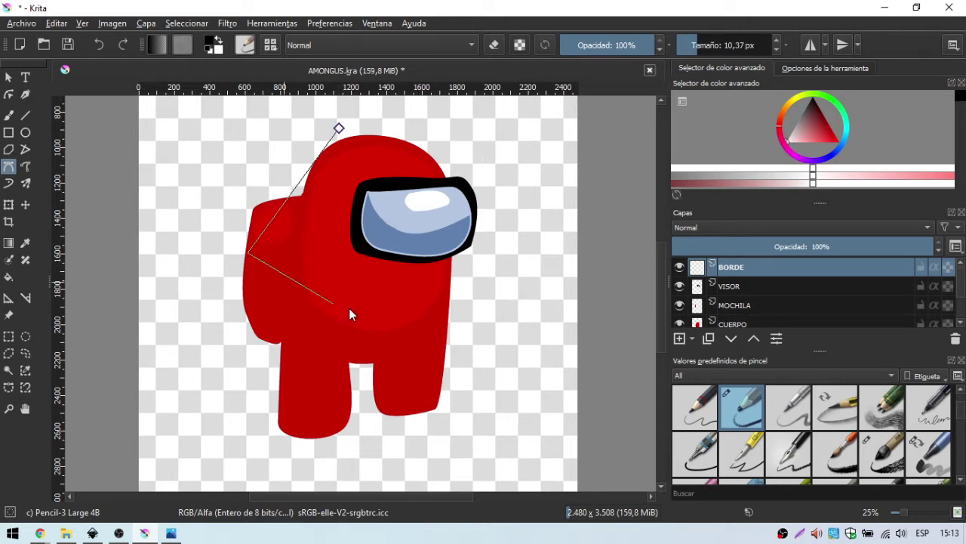
click(412, 317)
click(505, 140)
click(339, 128)
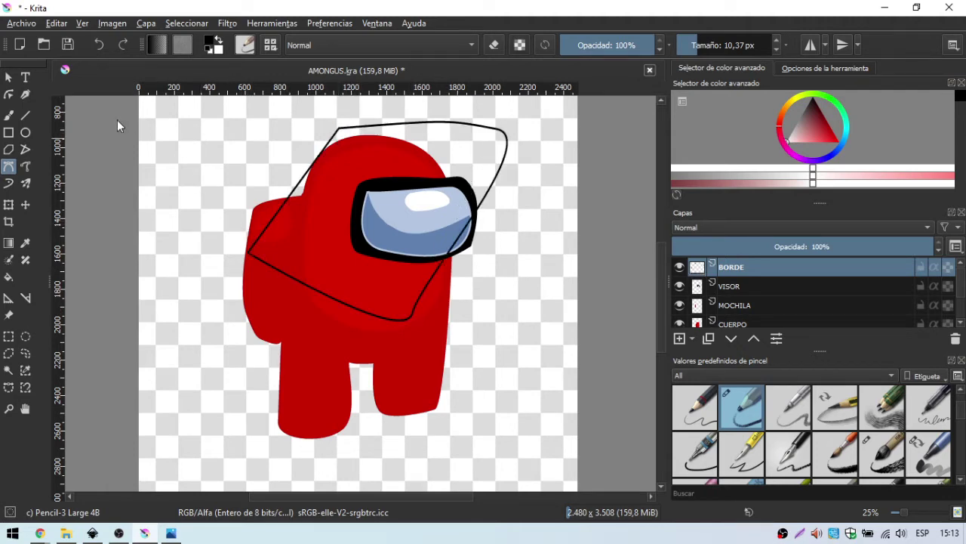
click(56, 23)
click(78, 40)
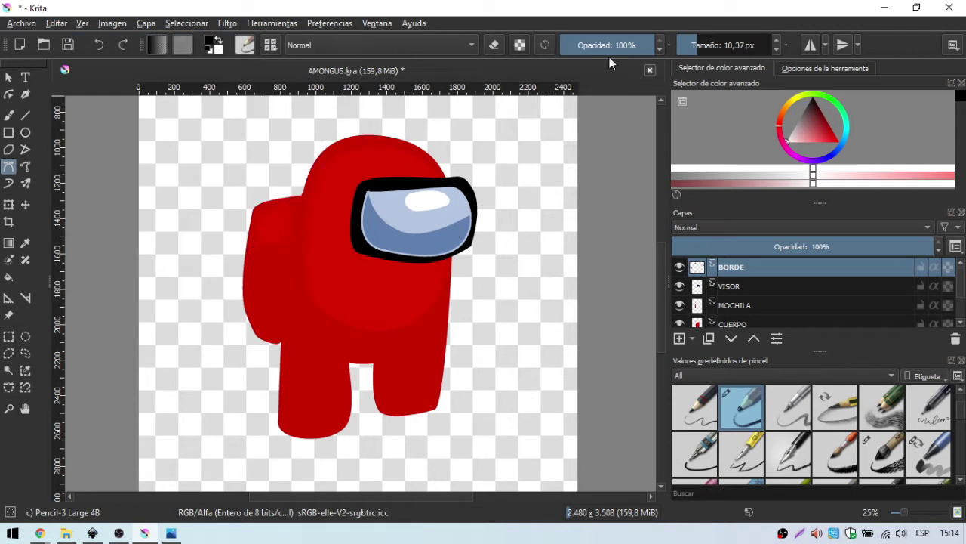
- Raise the brush size to about 117 px and stroke a closed outline around the crewmate
drag(702, 45, 723, 45)
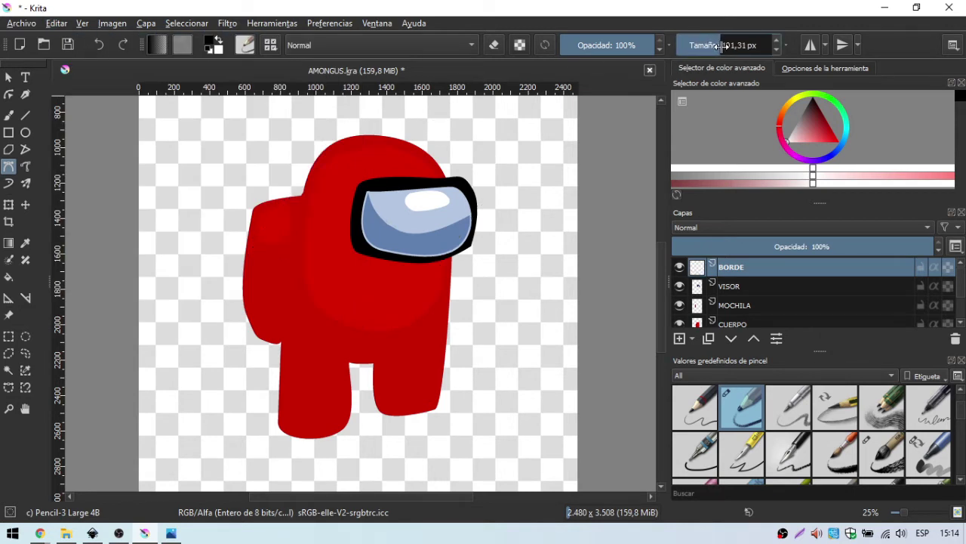
click(297, 132)
click(178, 251)
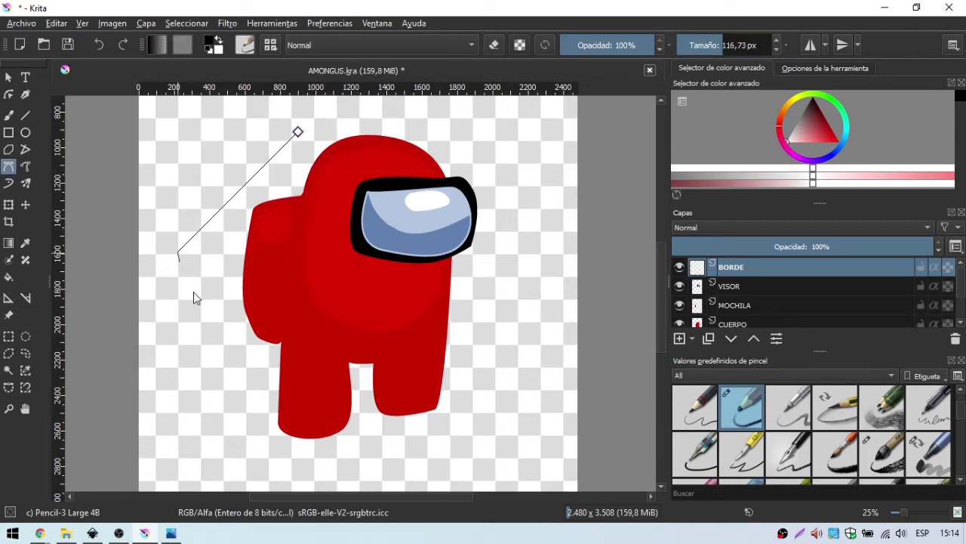
click(235, 353)
click(445, 325)
click(523, 198)
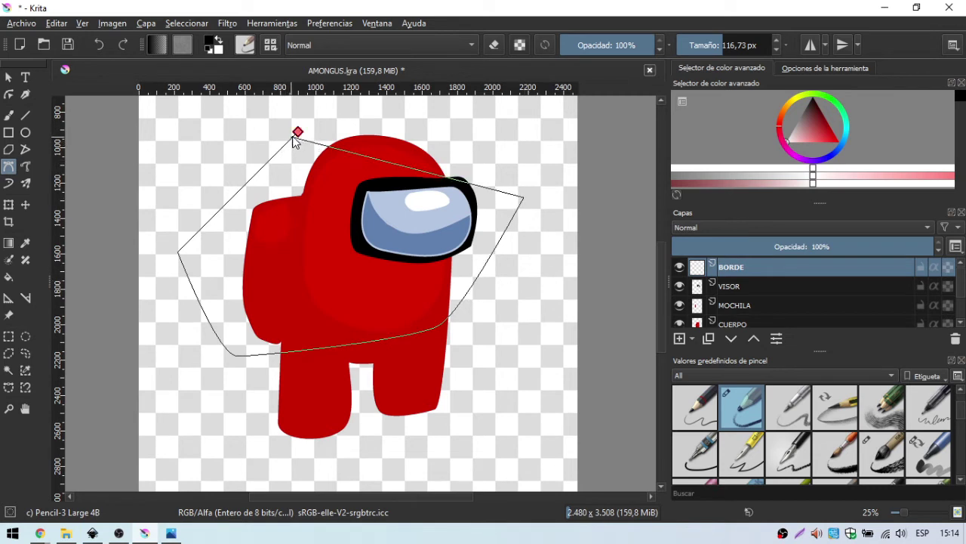
click(299, 132)
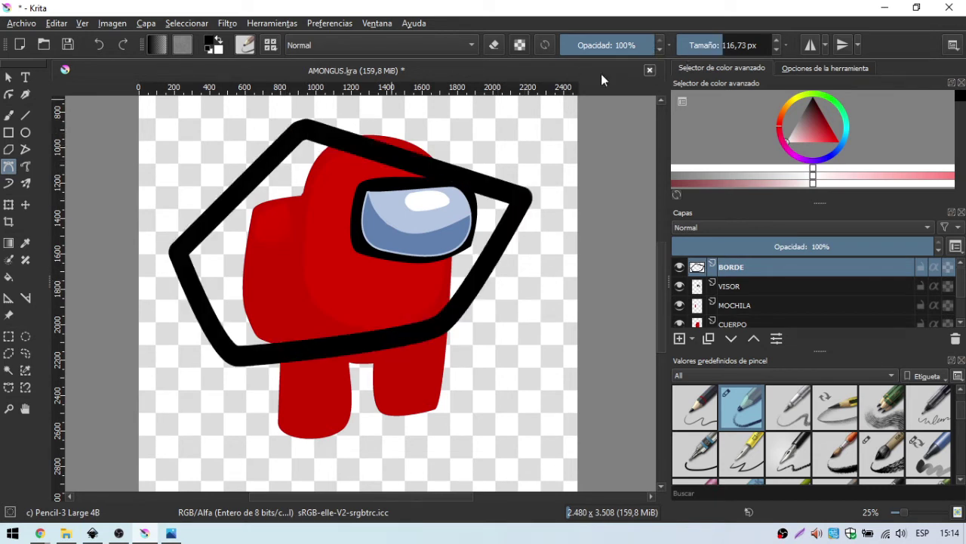
- Undo the misplaced outline and shrink the brush size to about 56 px
click(57, 23)
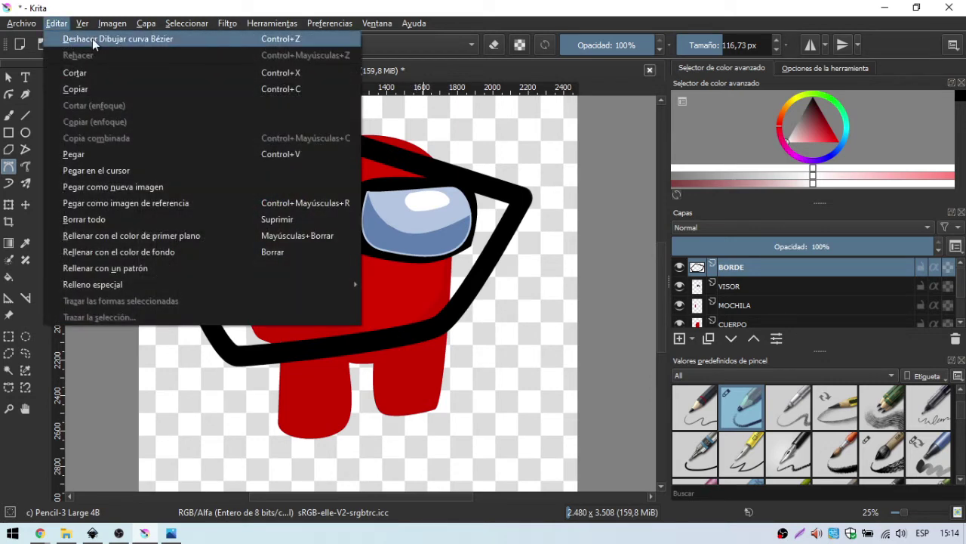
click(92, 38)
drag(711, 56, 719, 48)
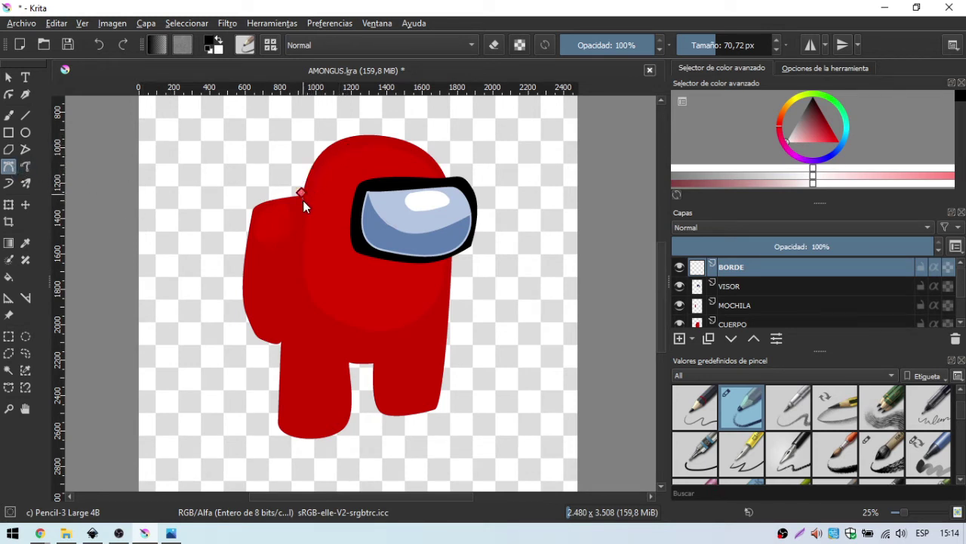
- Trace the outline down the back and around both legs and the gap between them
click(282, 342)
click(277, 425)
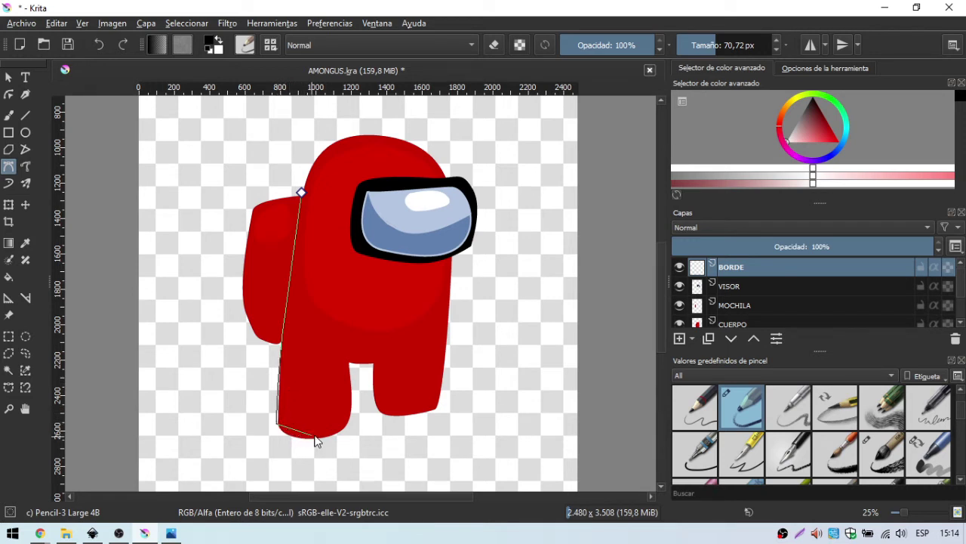
drag(319, 442, 348, 428)
click(350, 365)
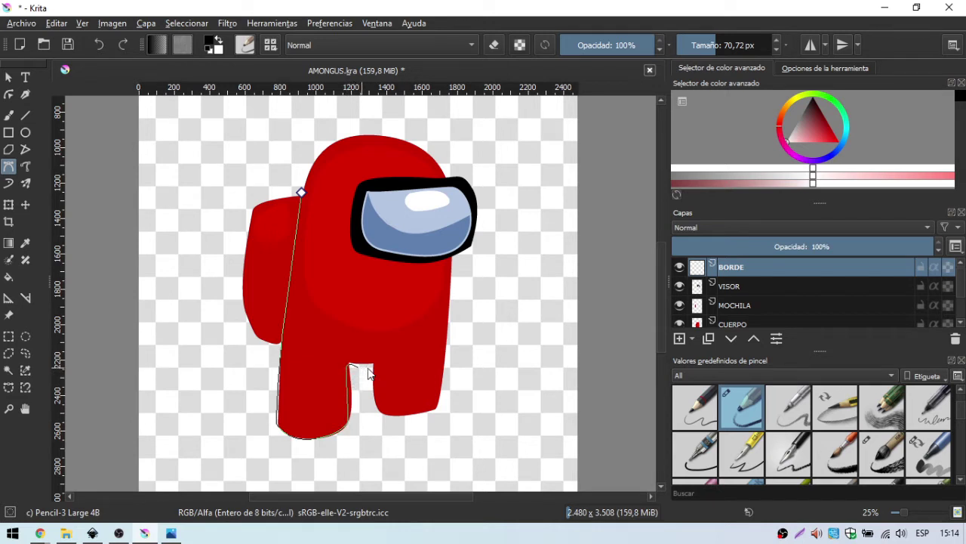
click(372, 364)
click(386, 413)
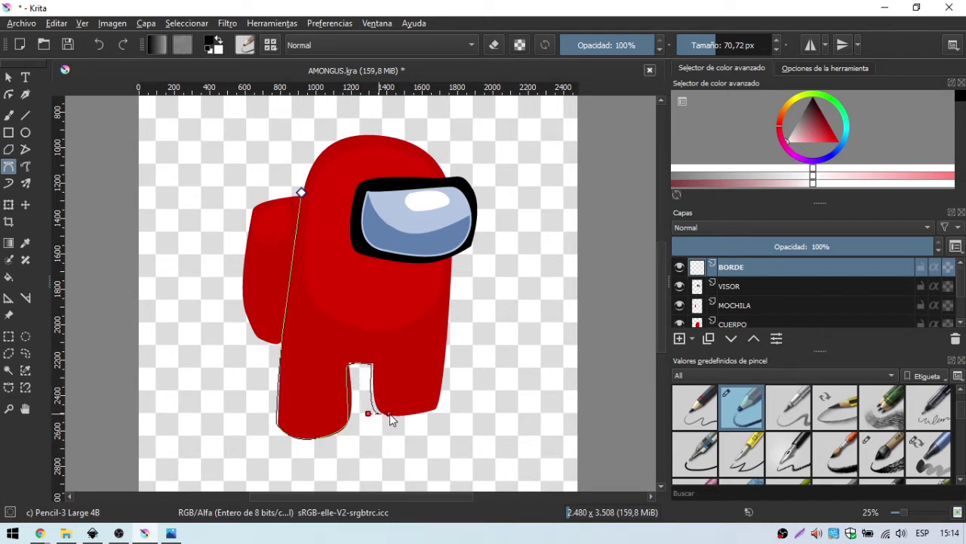
click(437, 411)
- Continue the outline up the right side, around the visor and head, and close it
click(449, 171)
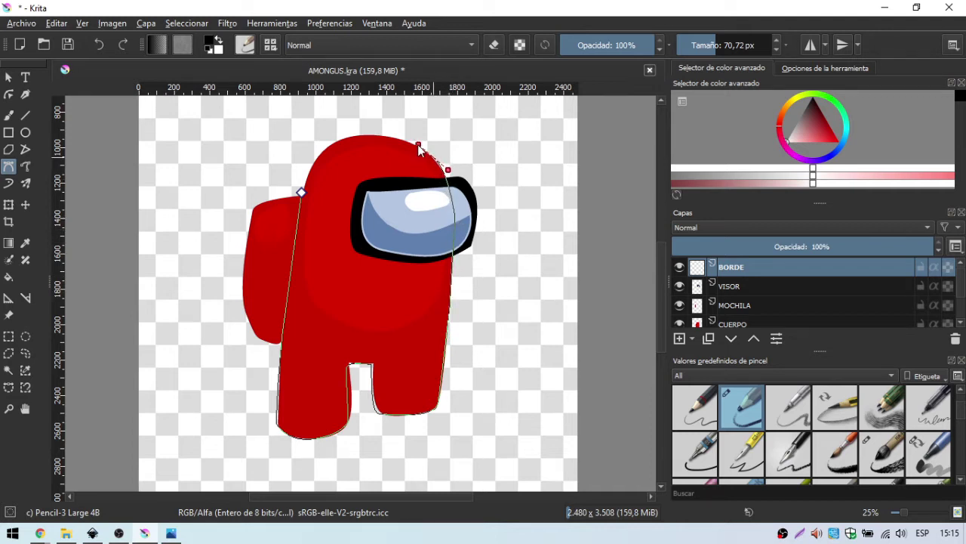
drag(418, 144, 417, 145)
drag(359, 136, 342, 138)
drag(300, 192, 292, 240)
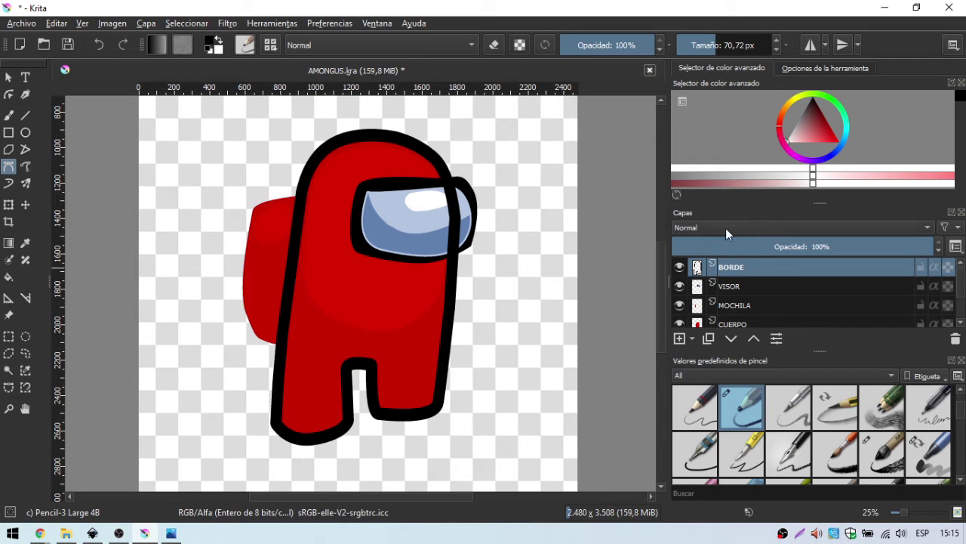
- Trace a closed Bézier outline around the backpack
click(302, 190)
click(253, 204)
click(239, 290)
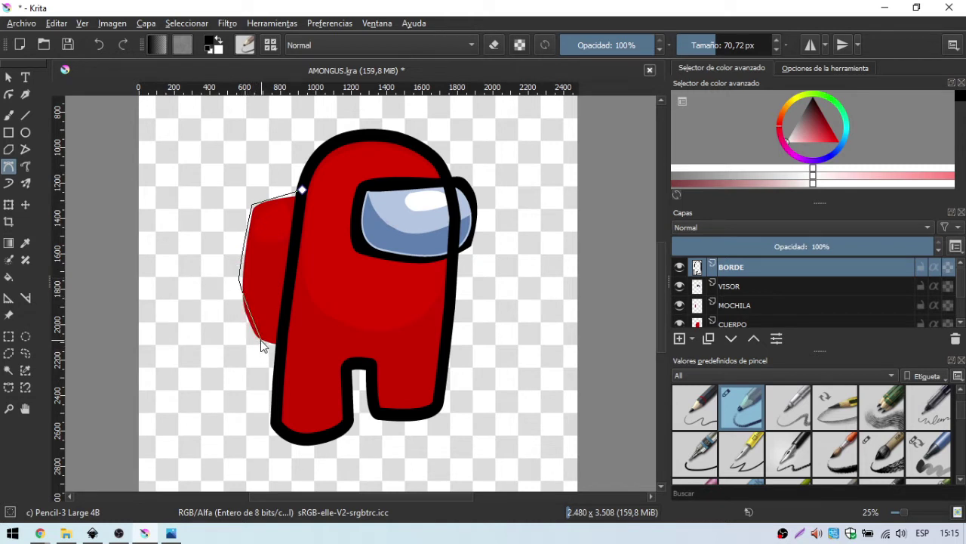
drag(261, 345, 279, 350)
click(302, 191)
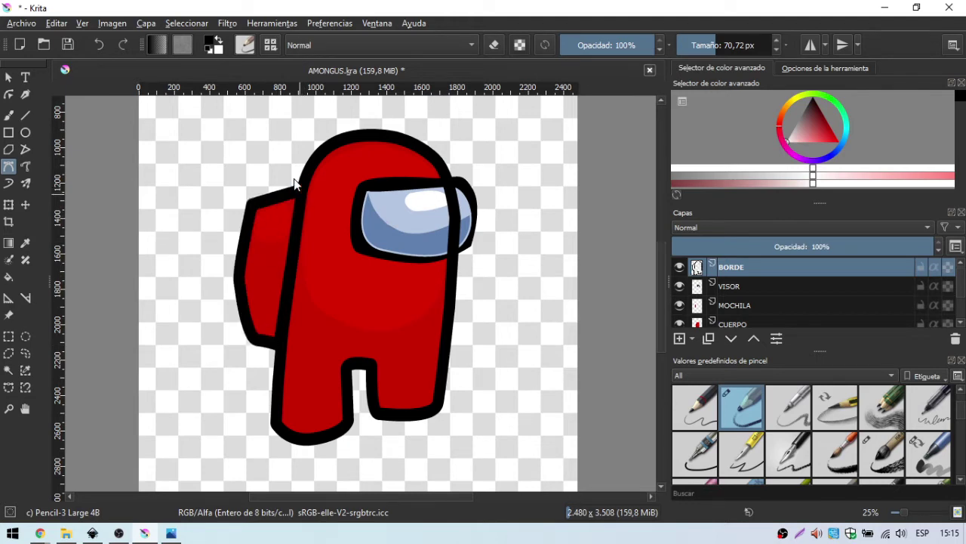
- Enlarge the layer list and choose black as the painting colour
click(56, 23)
click(57, 24)
mouse_move(815, 200)
mouse_down()
mouse_move(812, 175)
mouse_move(812, 210)
mouse_up()
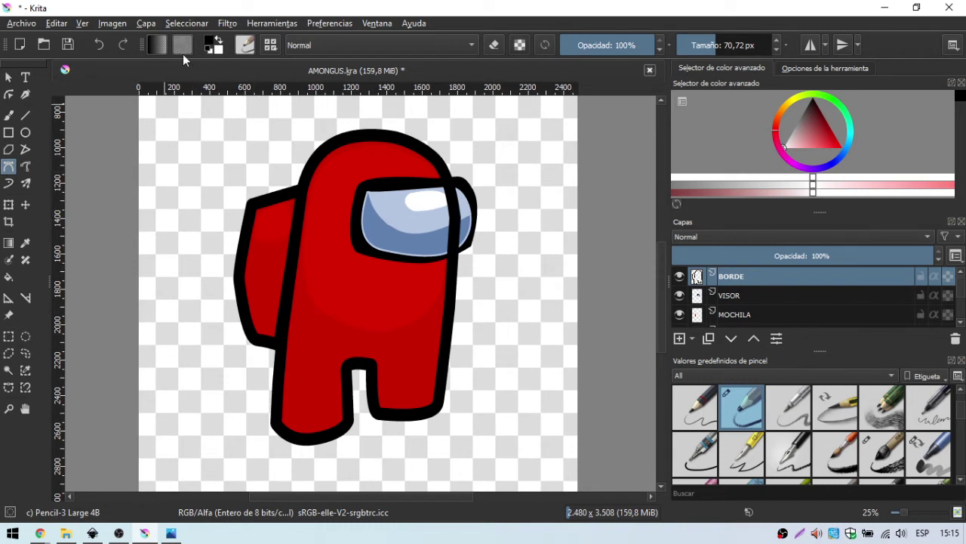
click(817, 112)
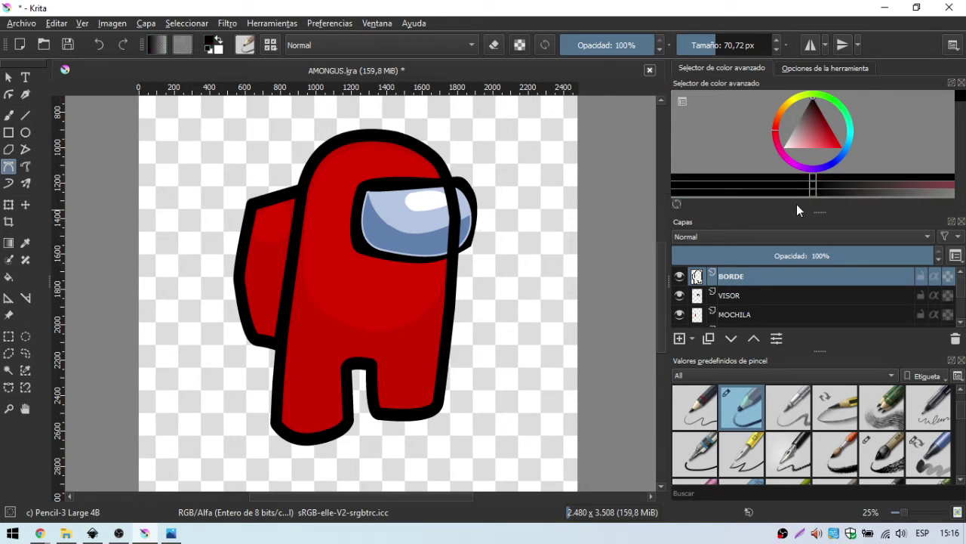
- Expand the layer docker, then move BORDE below CUERPO and back to the top
drag(820, 211, 827, 183)
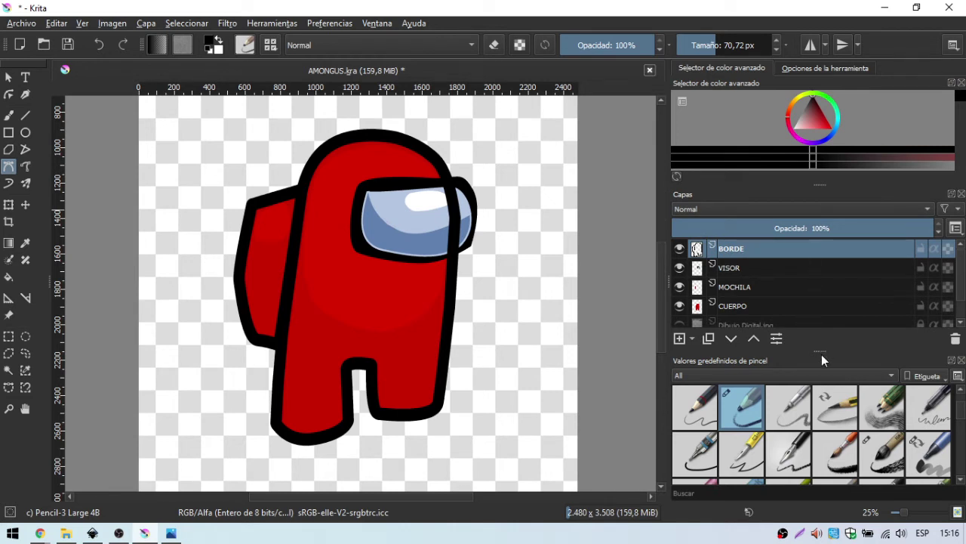
drag(819, 354, 820, 379)
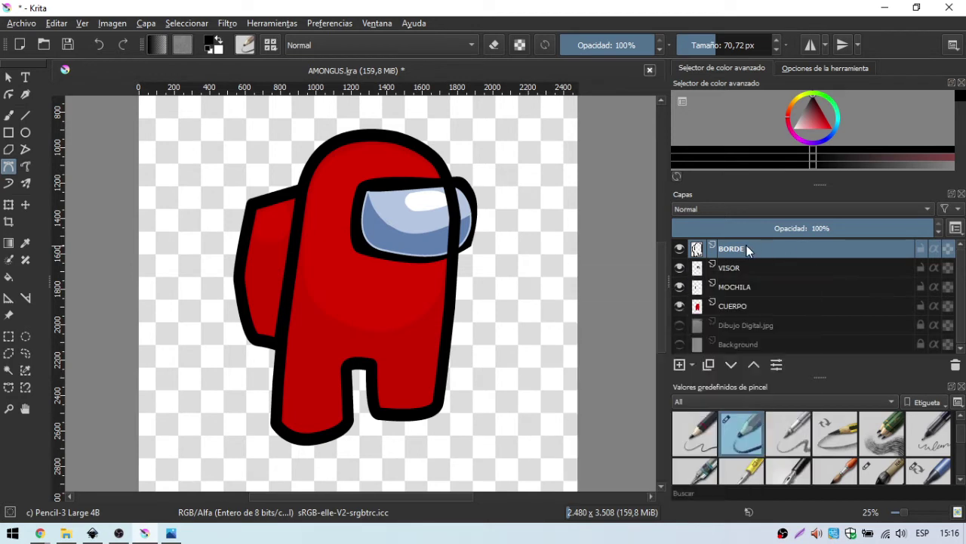
mouse_move(746, 247)
mouse_down()
mouse_move(766, 264)
mouse_move(767, 311)
mouse_up()
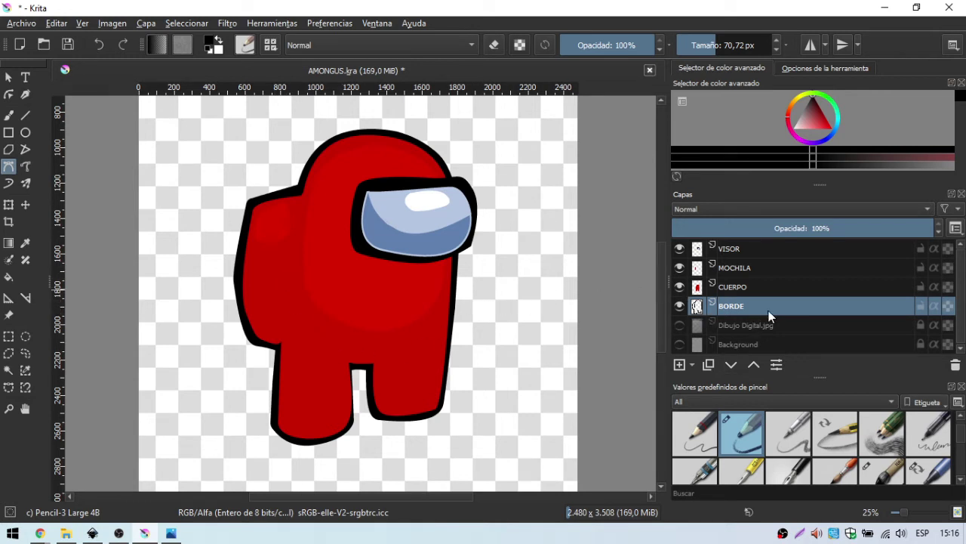
drag(768, 310, 810, 240)
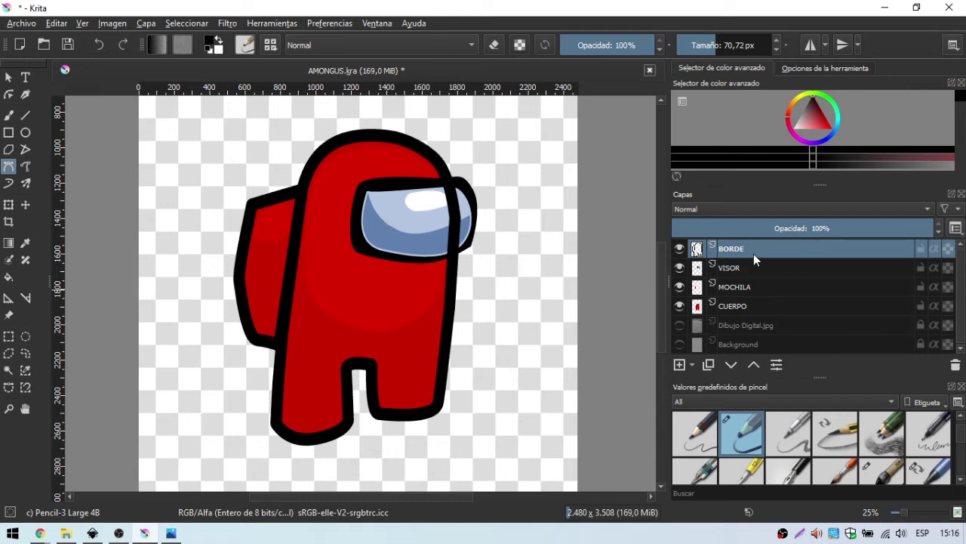
- Click through VISOR, MOCHILA and CUERPO, ending with BORDE selected
click(758, 266)
click(767, 286)
click(748, 306)
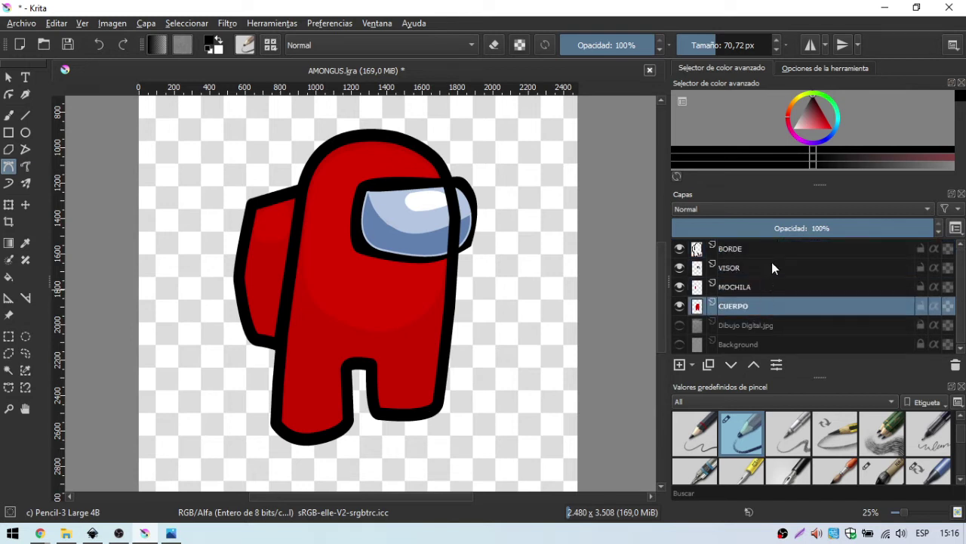
click(776, 247)
click(780, 267)
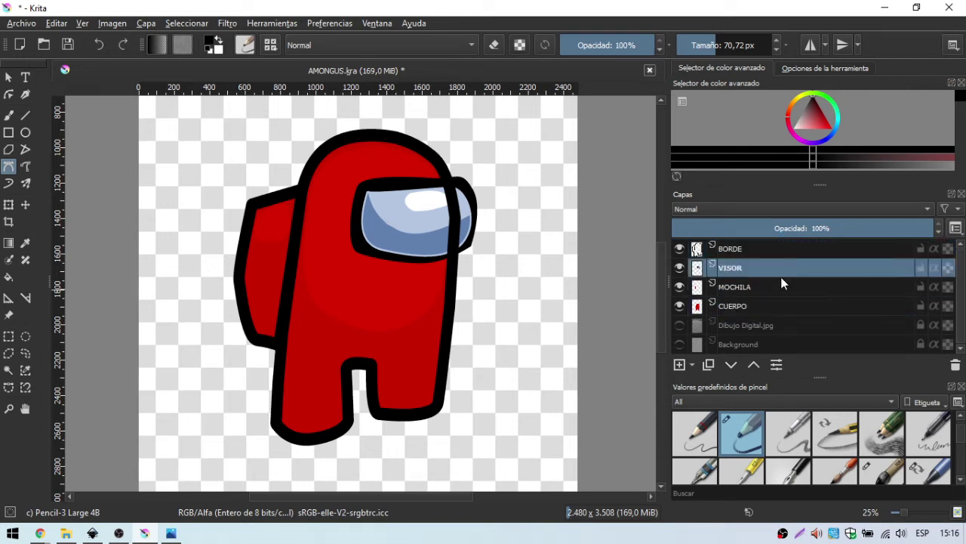
click(781, 288)
click(779, 306)
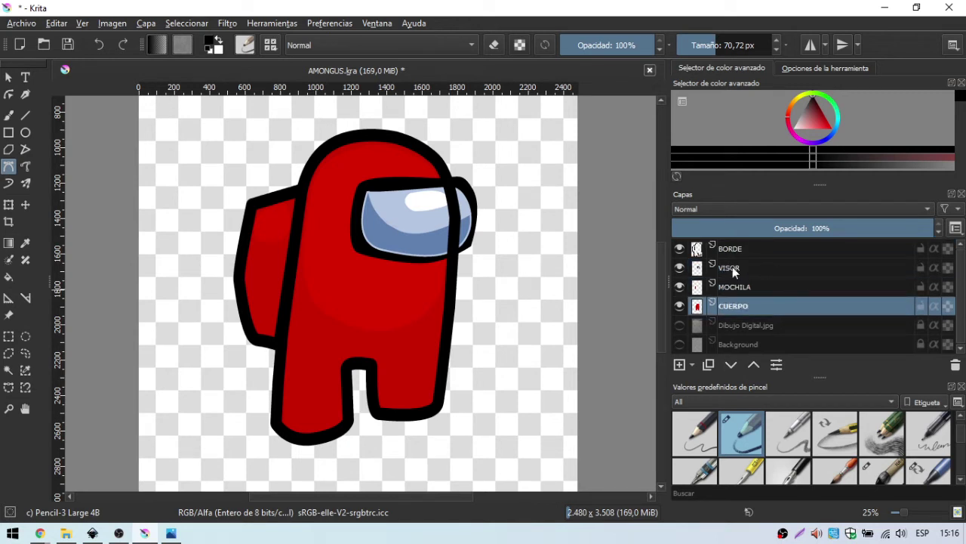
click(764, 252)
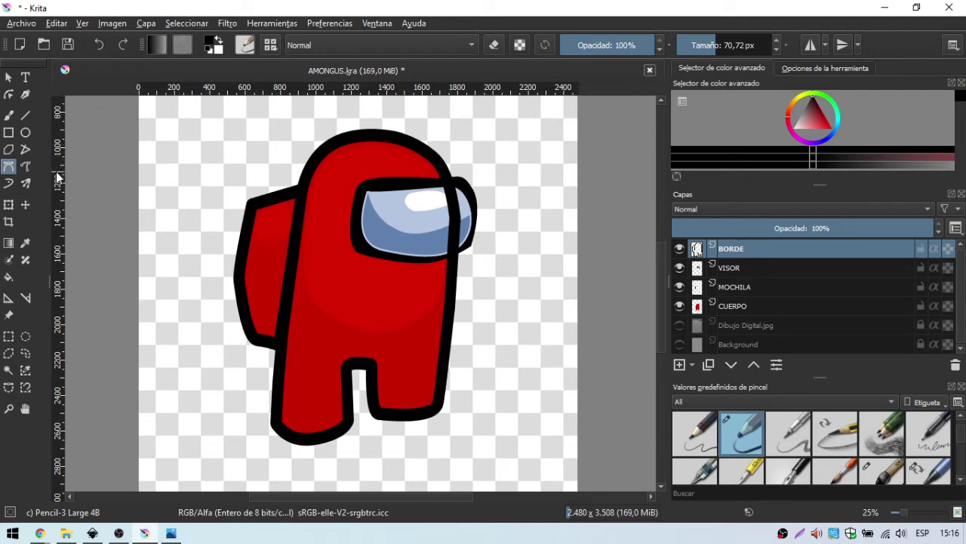
- Switch to a freehand brush in erase mode and erase the stray outline beside the visor highlight
click(9, 117)
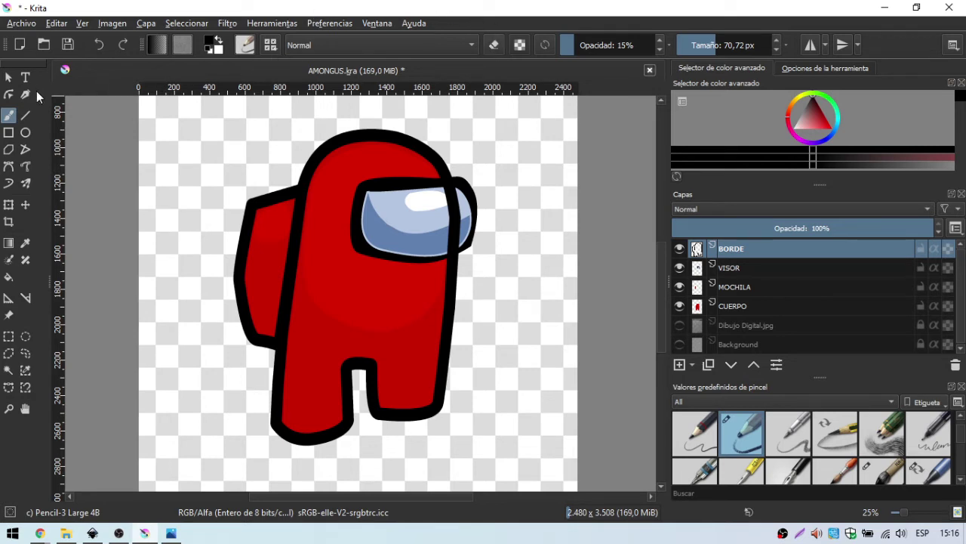
click(495, 44)
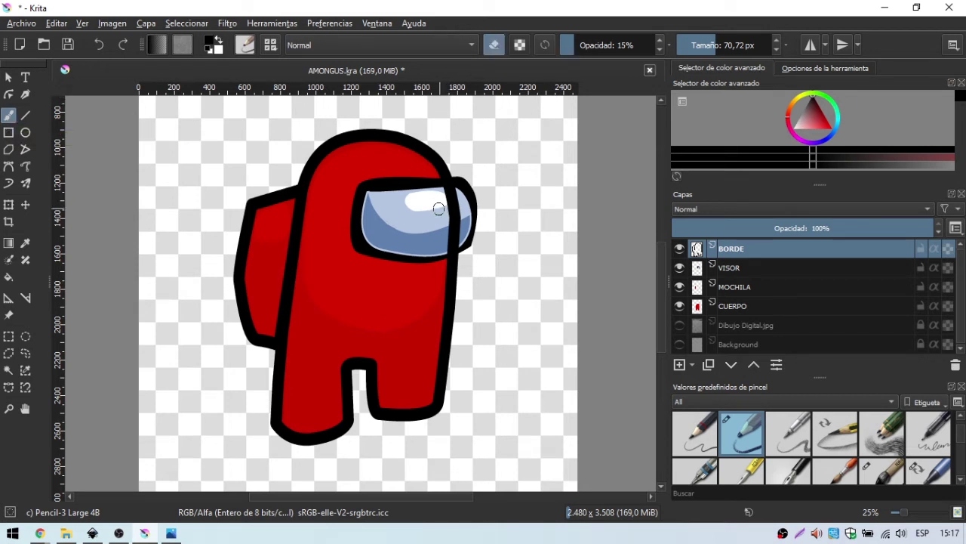
mouse_move(439, 208)
mouse_down()
mouse_move(459, 207)
mouse_move(453, 198)
mouse_up()
- Set the eraser opacity to 100% and erase the smudge on the visor's right edge
click(586, 48)
drag(586, 48, 656, 48)
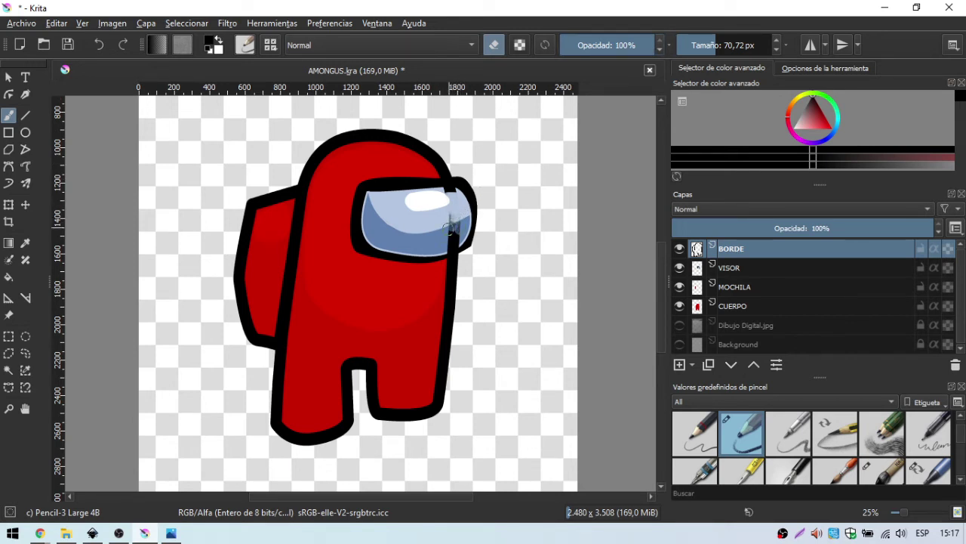
click(582, 48)
drag(582, 49, 557, 50)
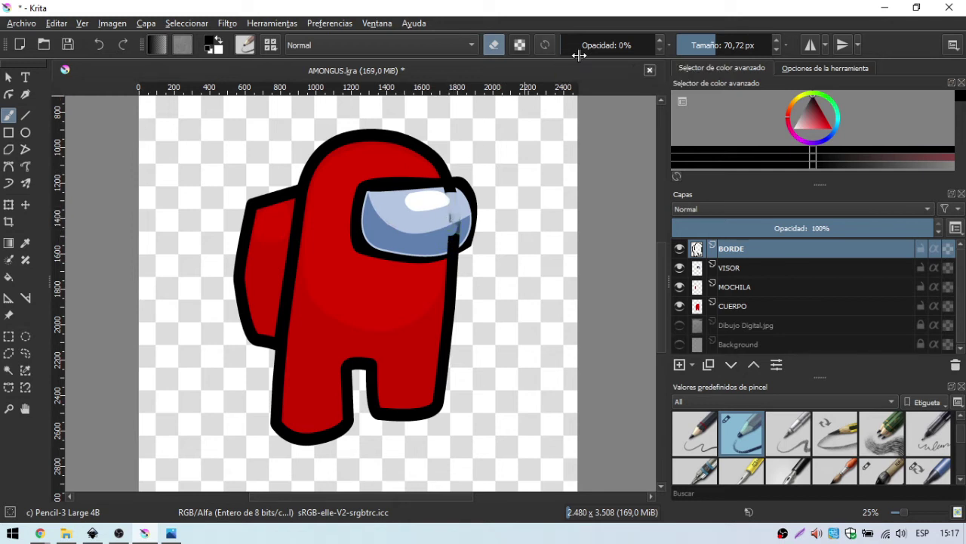
drag(578, 55, 573, 53)
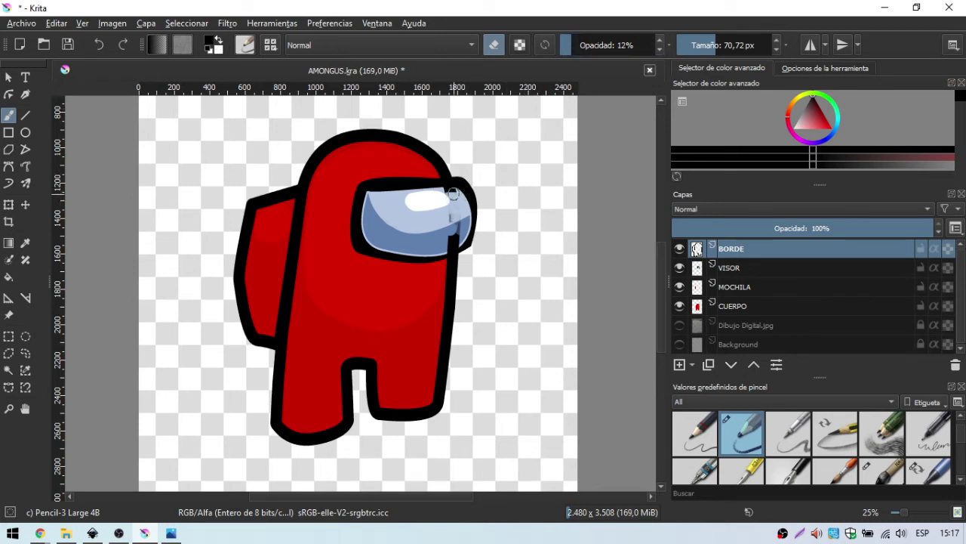
click(600, 43)
drag(601, 43, 568, 46)
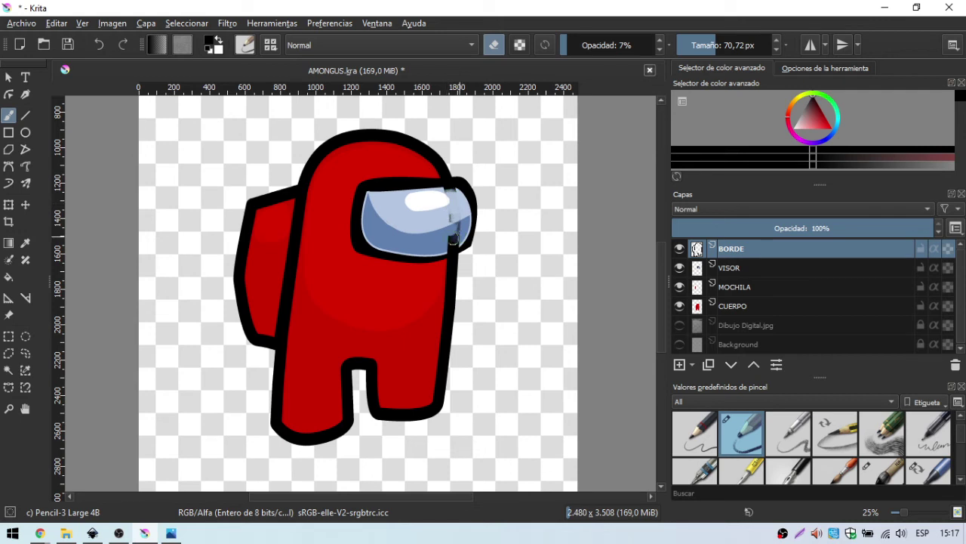
drag(559, 47, 666, 45)
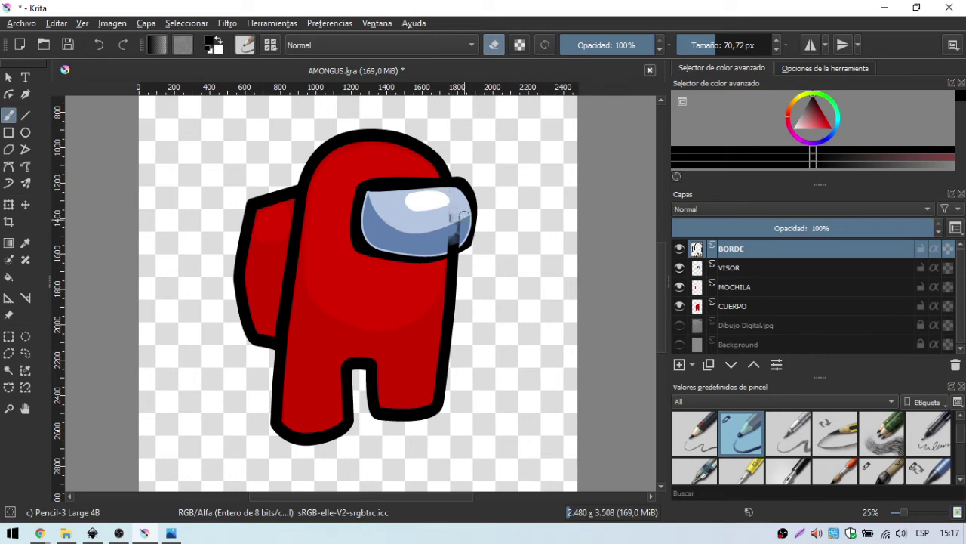
drag(463, 211, 453, 240)
- Zoom in and erase the black notch at the visor's lower-right corner
scroll(453, 240, up, 2)
scroll(453, 240, up, 2)
scroll(453, 240, up, 1)
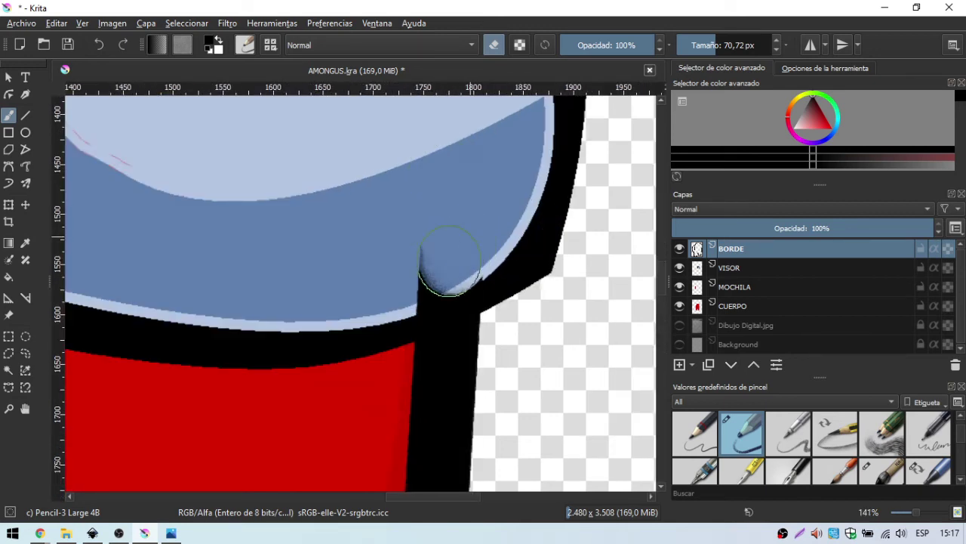
mouse_move(449, 260)
mouse_down()
mouse_move(483, 260)
mouse_move(434, 298)
mouse_move(412, 284)
mouse_up()
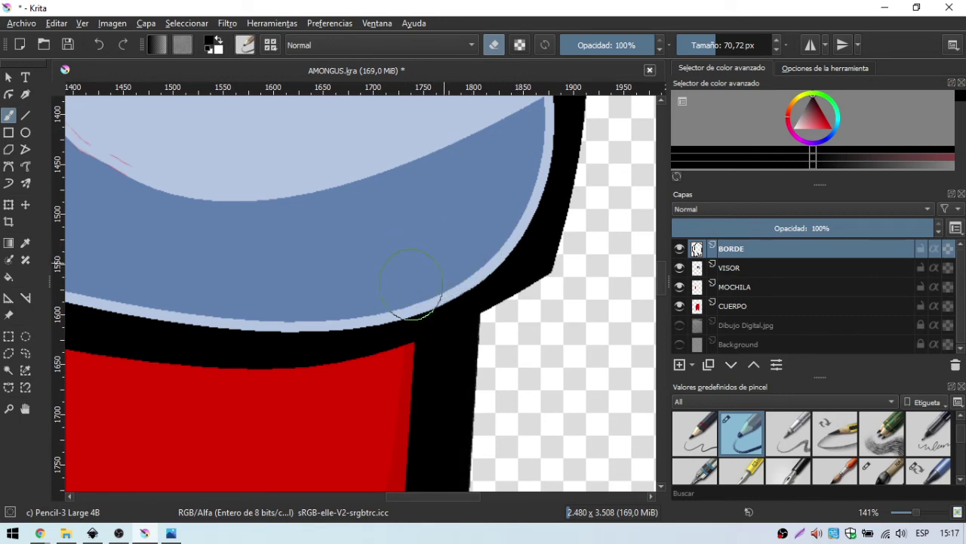
- Zoom back out and adjust the view to see the whole page
scroll(476, 145, down, 1)
scroll(477, 145, down, 3)
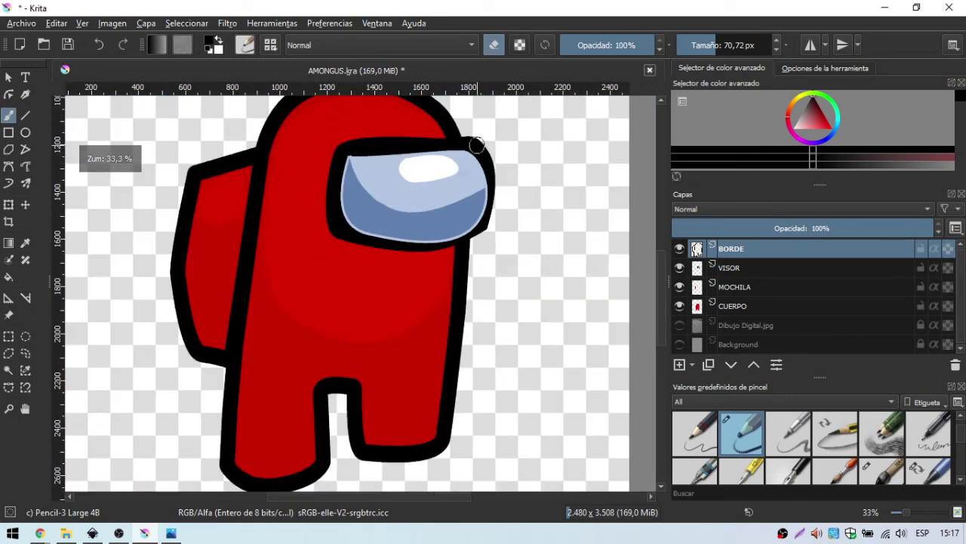
scroll(477, 145, up, 4)
scroll(415, 222, down, 4)
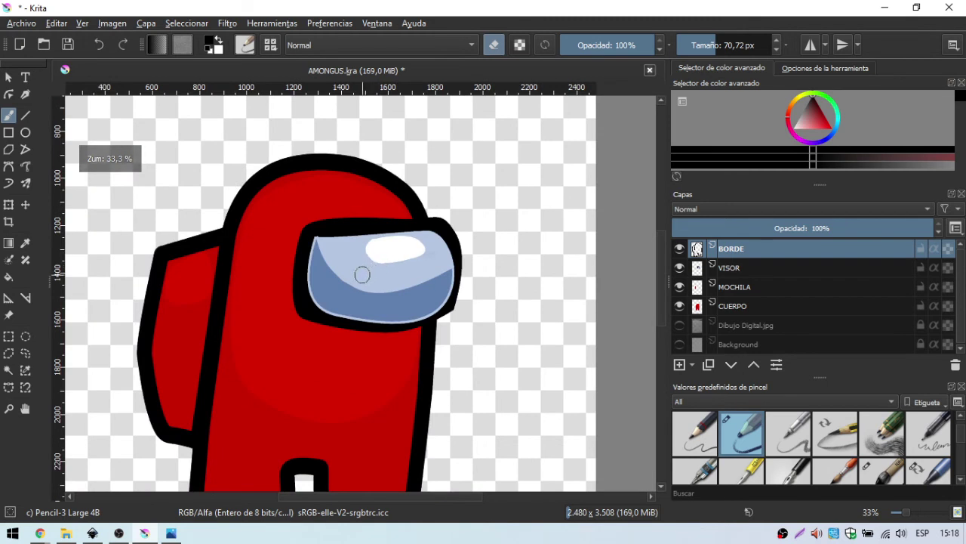
scroll(362, 277, down, 1)
scroll(325, 325, down, 1)
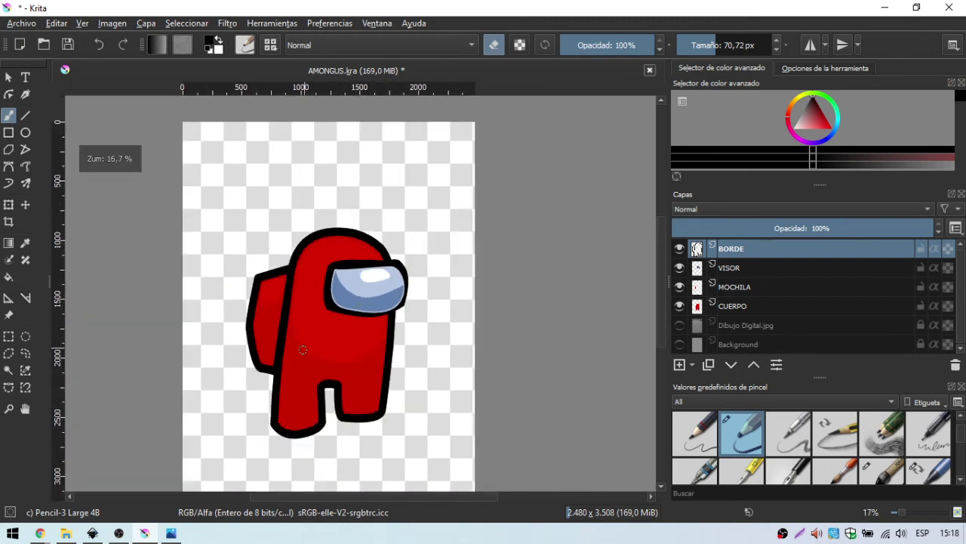
scroll(302, 350, up, 1)
scroll(296, 340, down, 1)
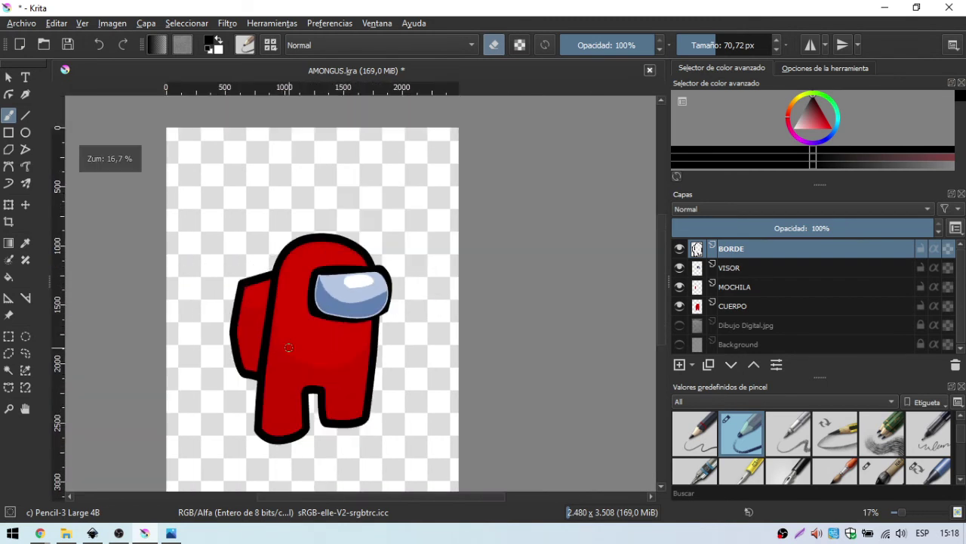
drag(661, 251, 657, 273)
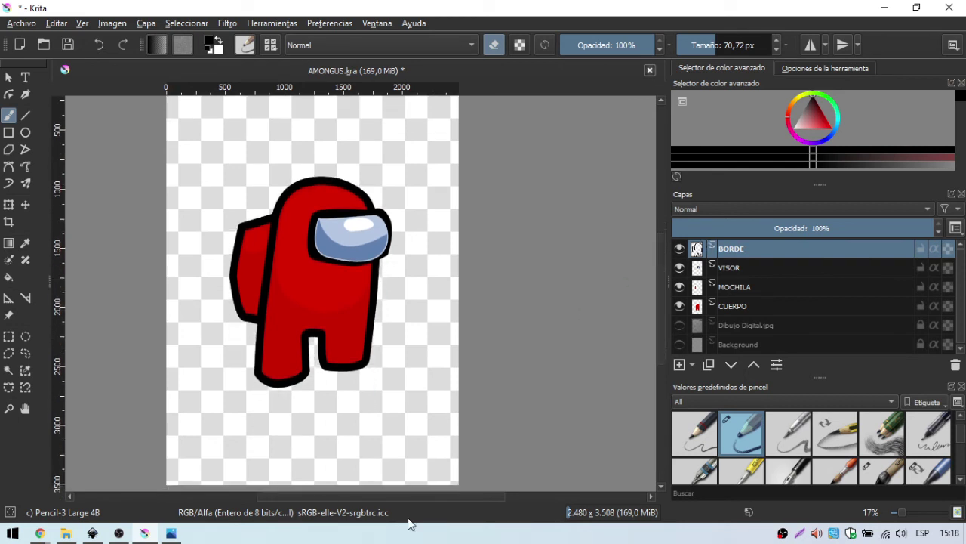
drag(391, 495, 377, 499)
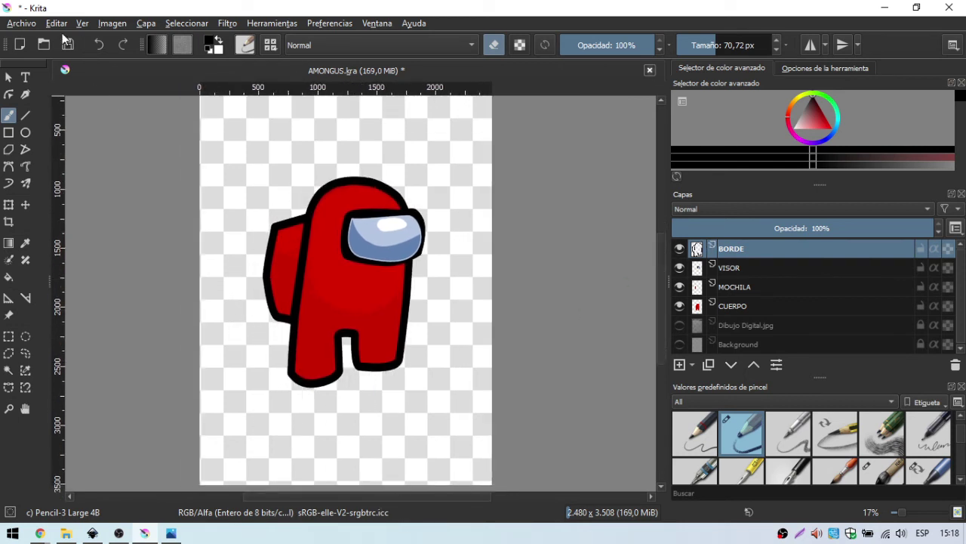
- Save AMONGUS.kra with Archivo > Guardar
click(29, 25)
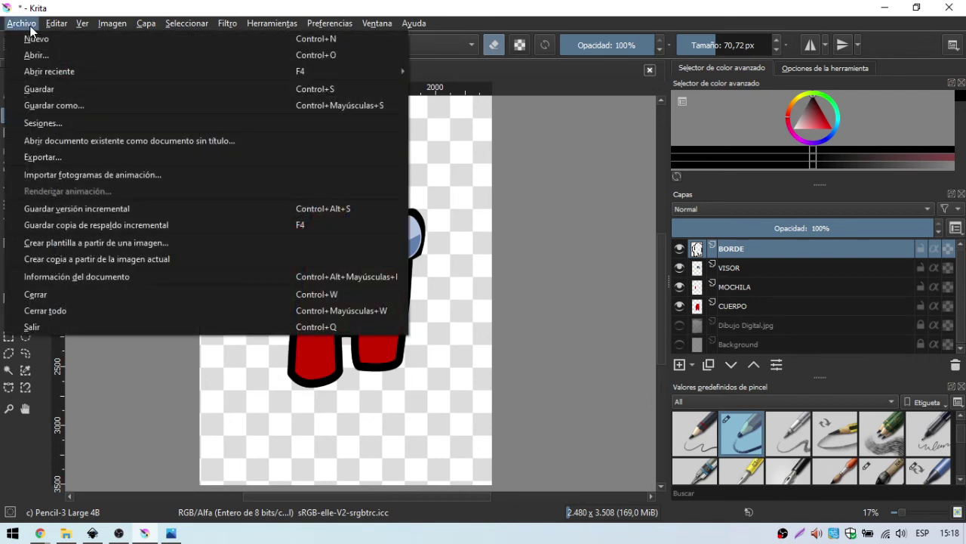
click(77, 89)
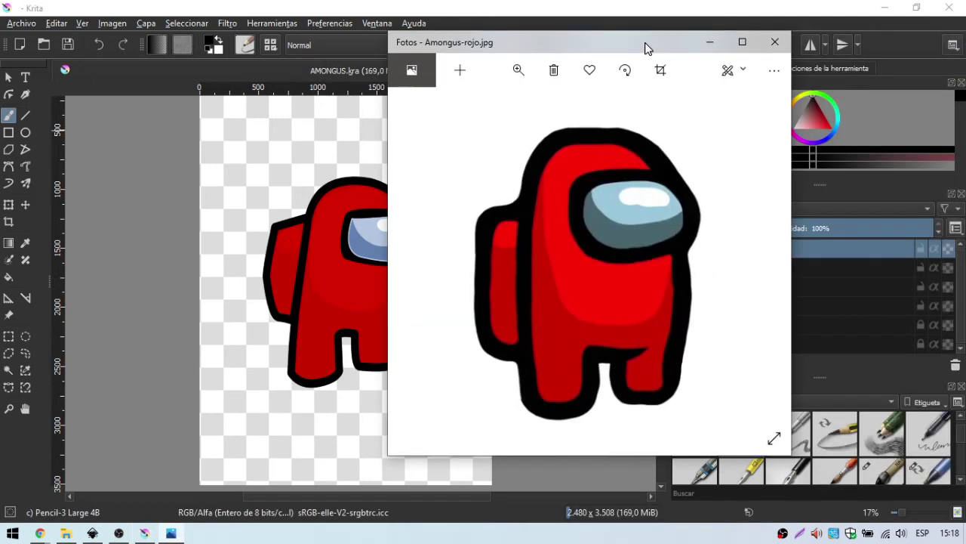
- Place the Amongus-rojo.jpg reference beside the drawing to compare, then move it aside and refocus Krita
drag(647, 43, 673, 61)
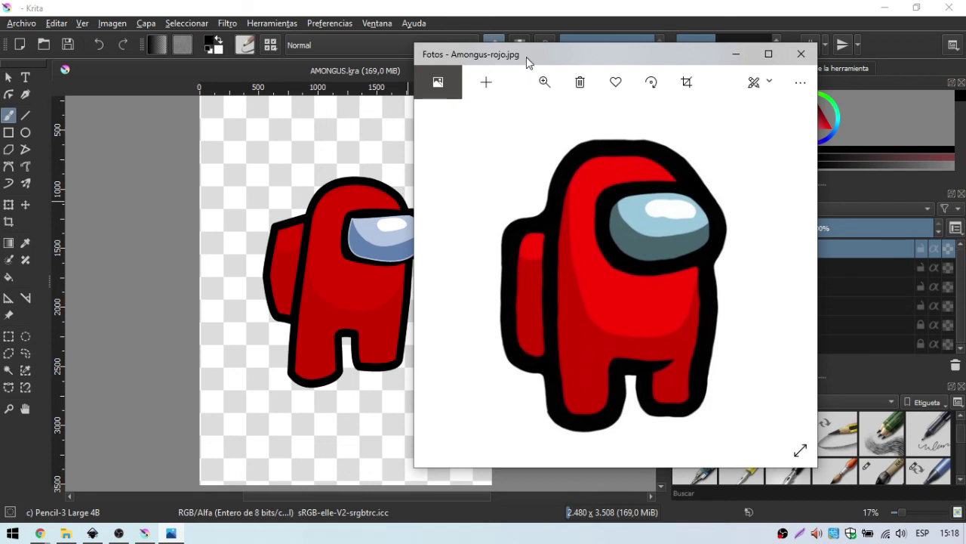
drag(533, 55, 593, 59)
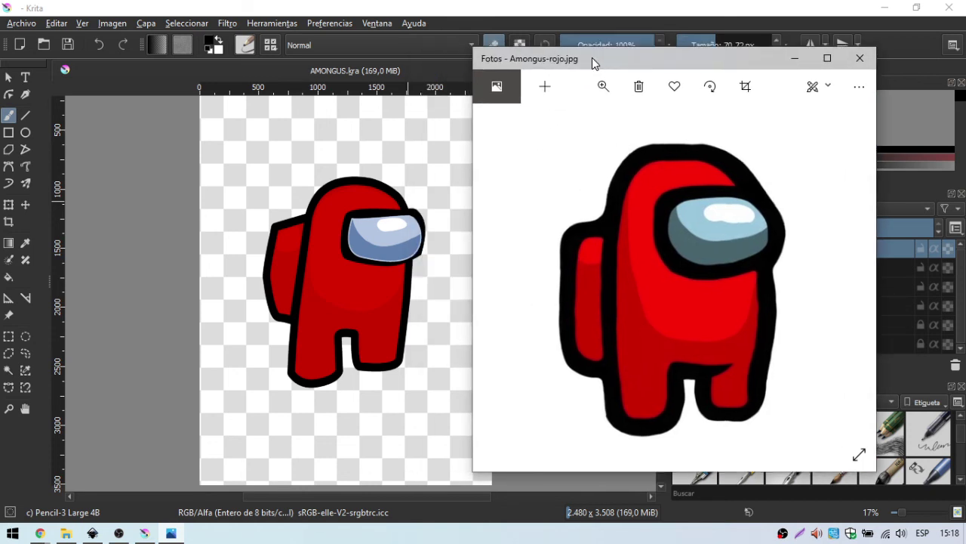
drag(592, 57, 917, 97)
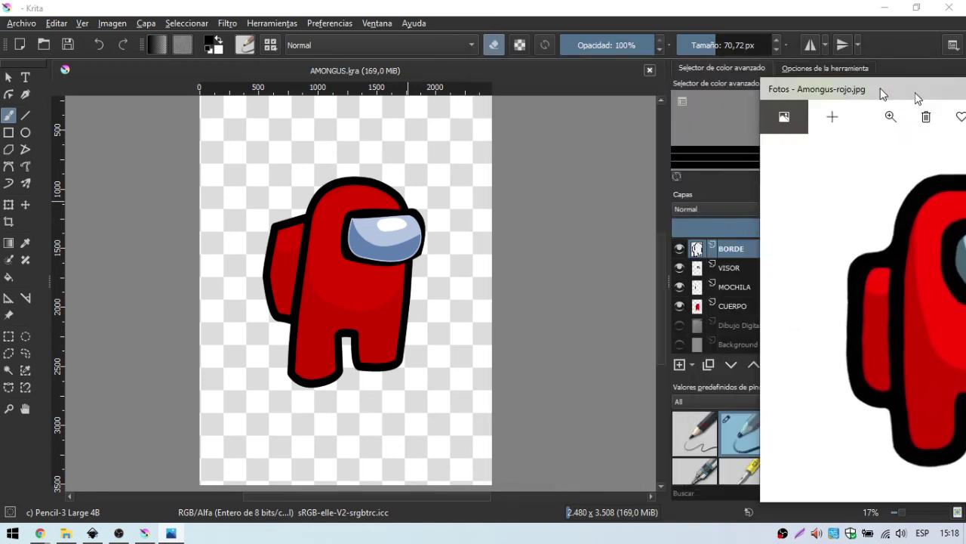
click(696, 249)
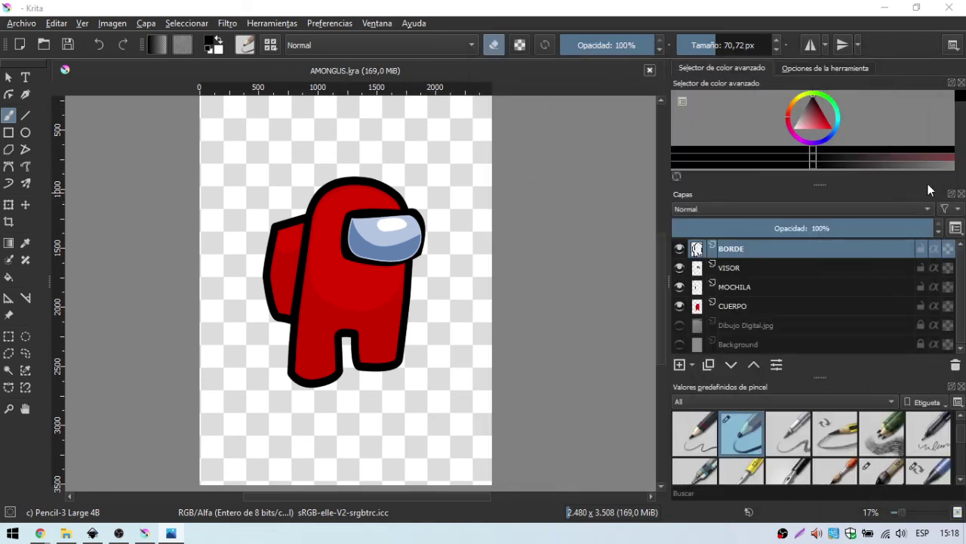
- Cycle through the VISOR, MOCHILA and BORDE layers and settle on the CUERPO layer
click(770, 268)
click(768, 287)
click(761, 306)
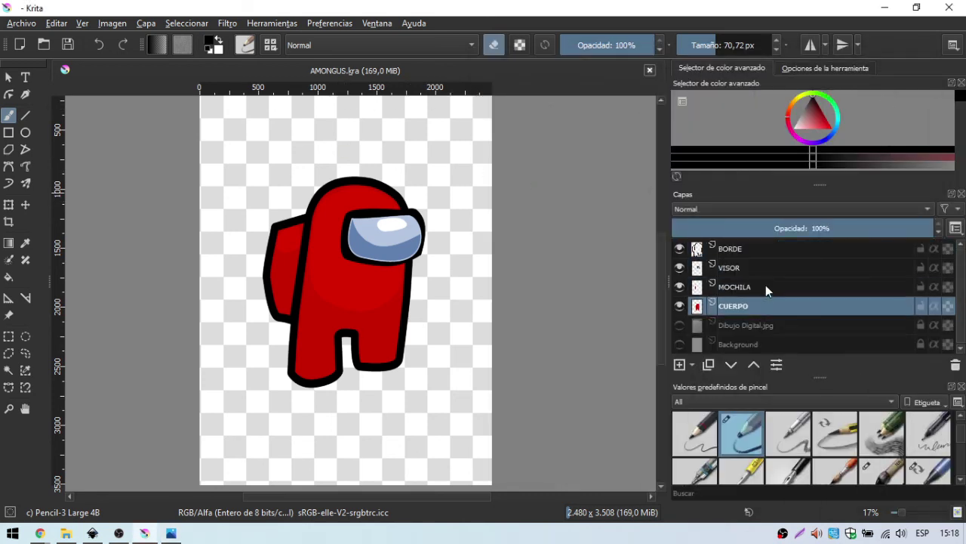
click(765, 287)
click(761, 267)
click(753, 255)
click(750, 268)
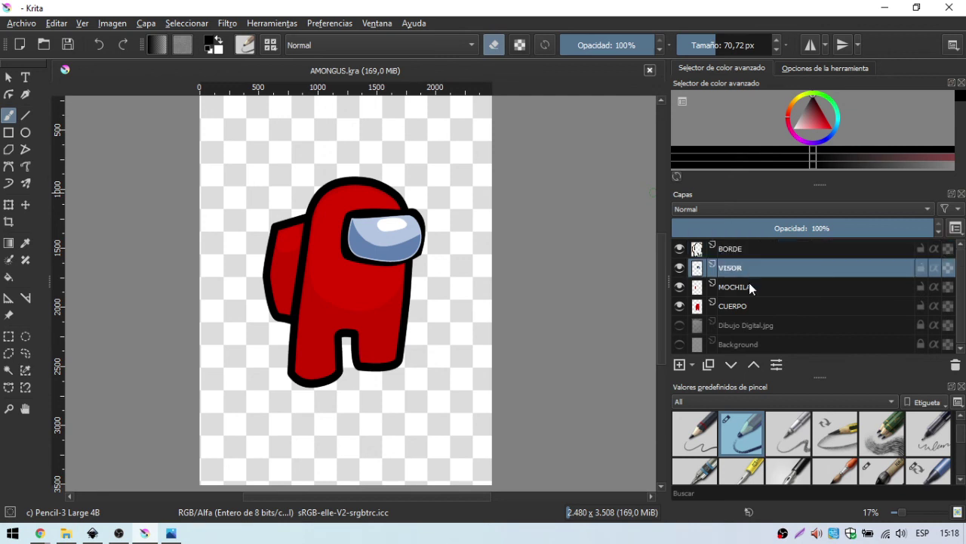
click(746, 289)
click(746, 307)
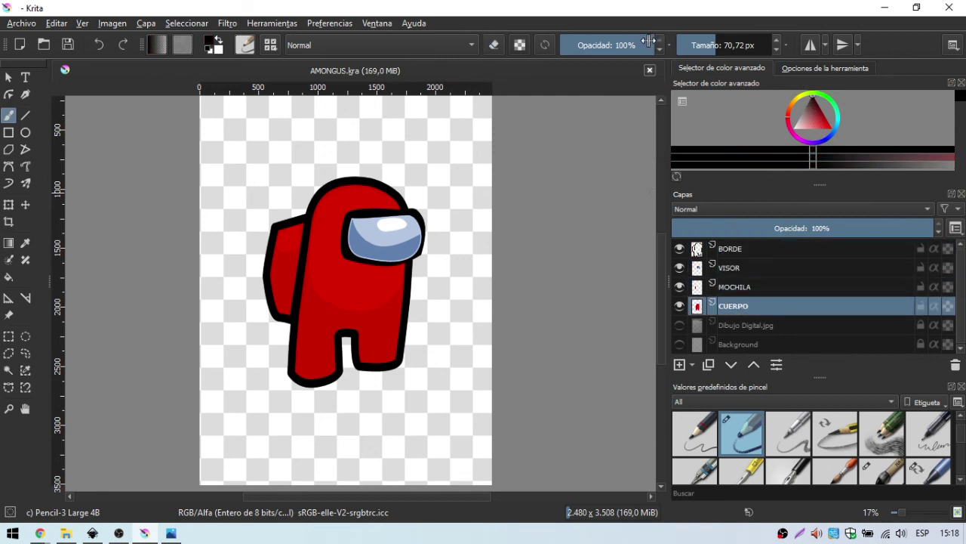
- Set the brush opacity to 59% and size to 63,29 px
drag(647, 40, 612, 44)
click(707, 41)
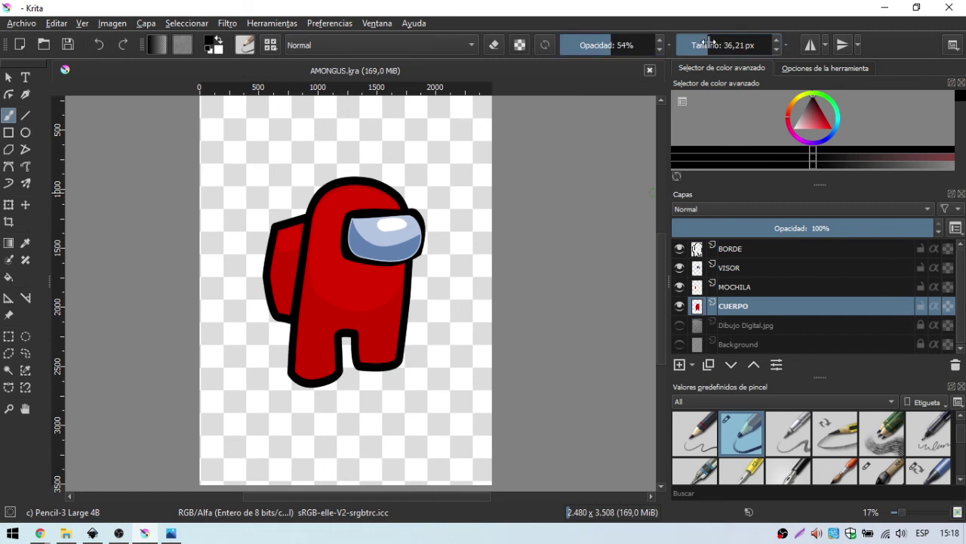
drag(708, 42, 719, 42)
drag(626, 43, 631, 43)
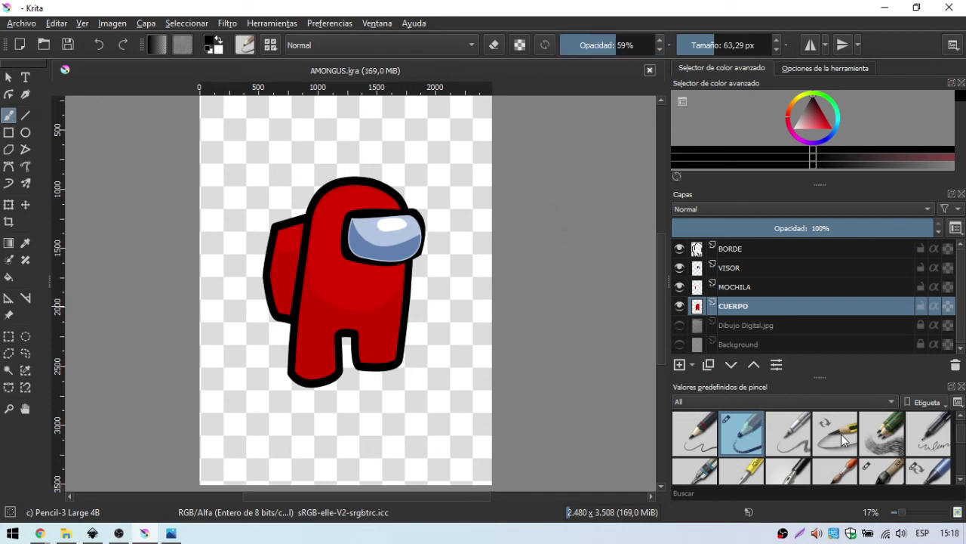
- Scroll through the brush presets, then switch to another open program
scroll(878, 442, down, 3)
scroll(876, 443, up, 3)
scroll(866, 449, up, 3)
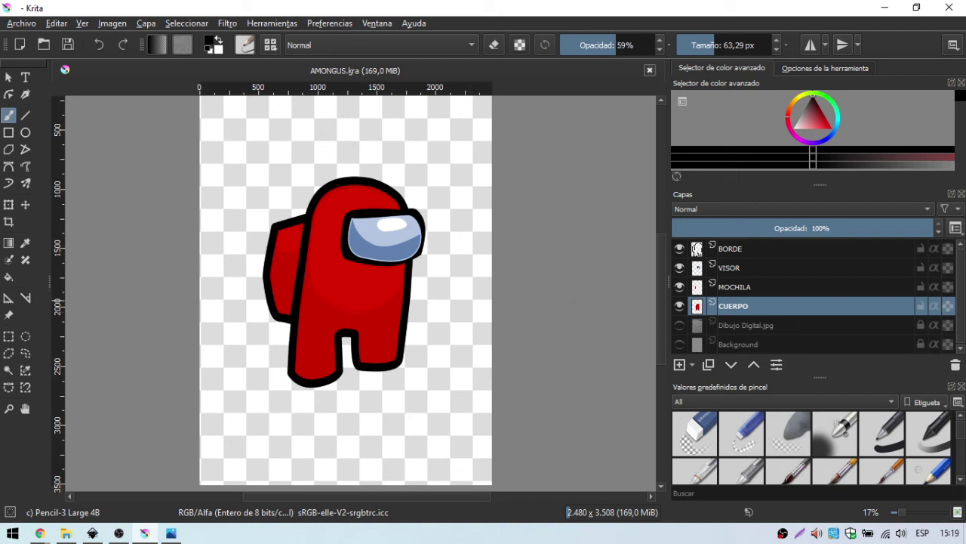
click(119, 533)
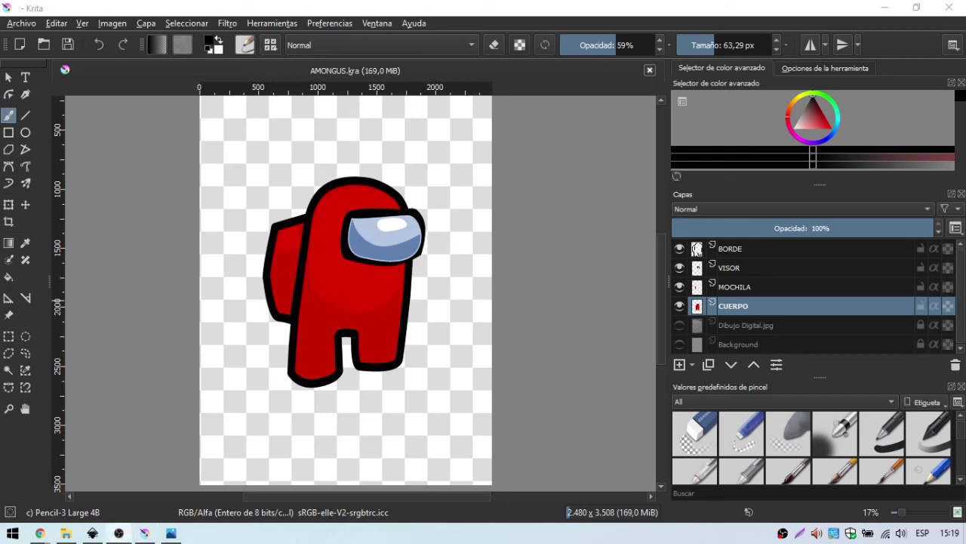